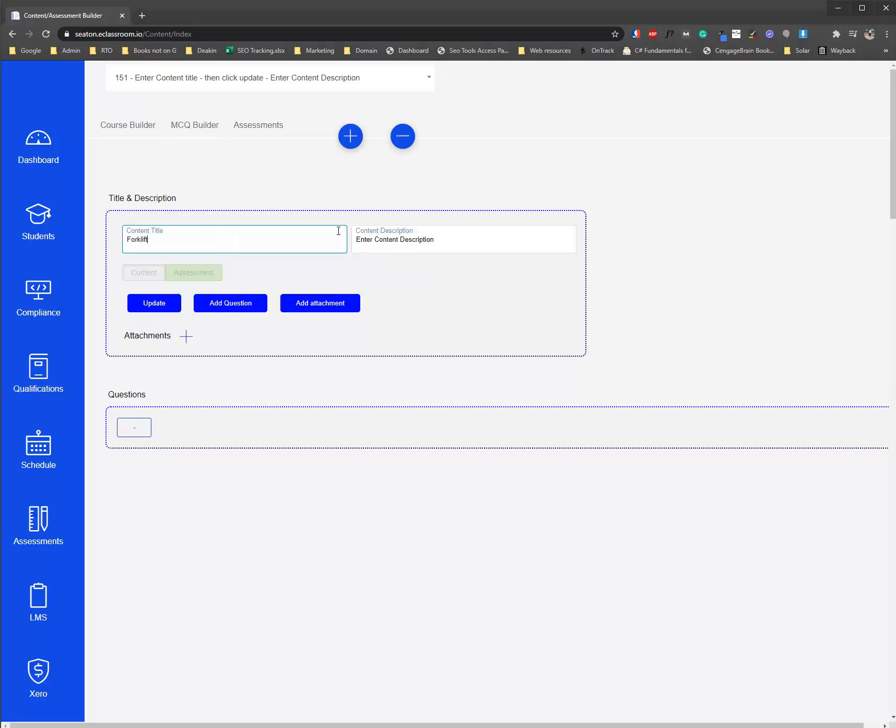
- Enter "Forklift content part 1" as both the content title and the content description
type("klift con")
type("content")
type(" part 1")
left_click_drag(192, 241, 117, 241)
key("ctrl+c")
left_click_drag(468, 240, 315, 229)
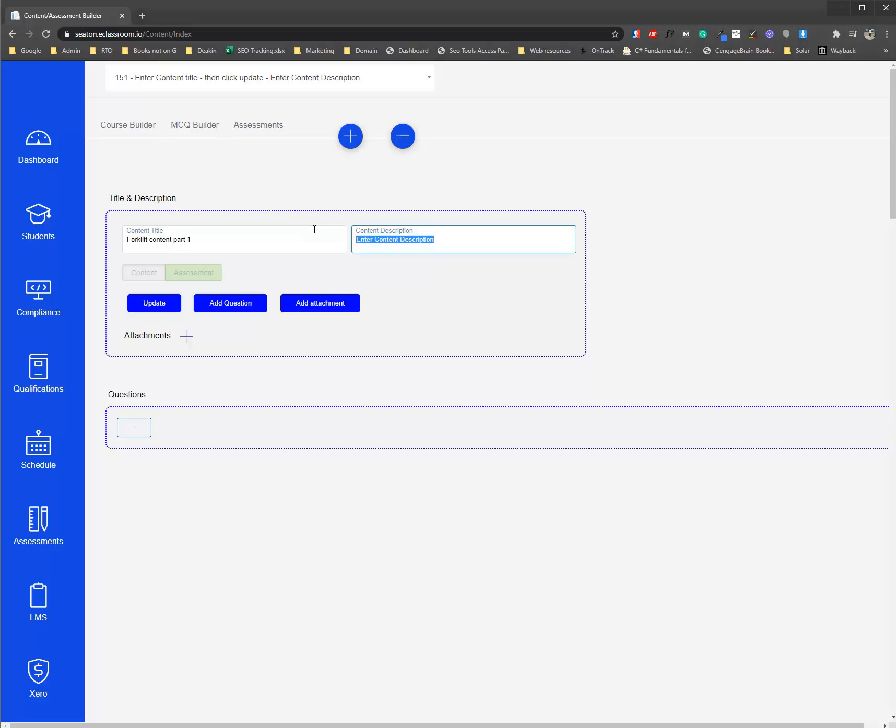
key("ctrl+v")
- Set the item's type to Content, save it, and add a content section
left_click(143, 273)
left_click(154, 307)
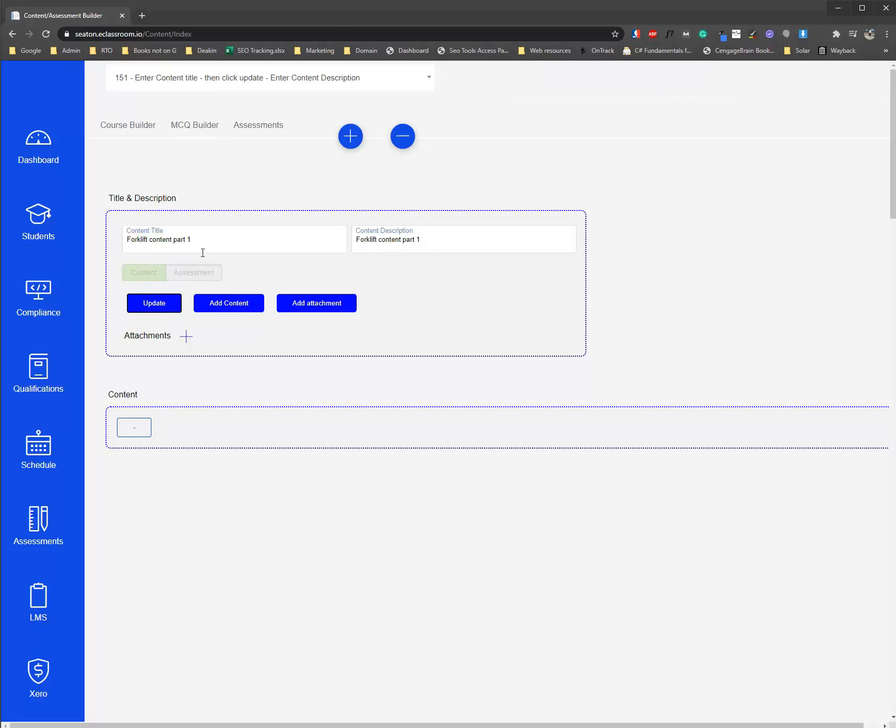
left_click(223, 309)
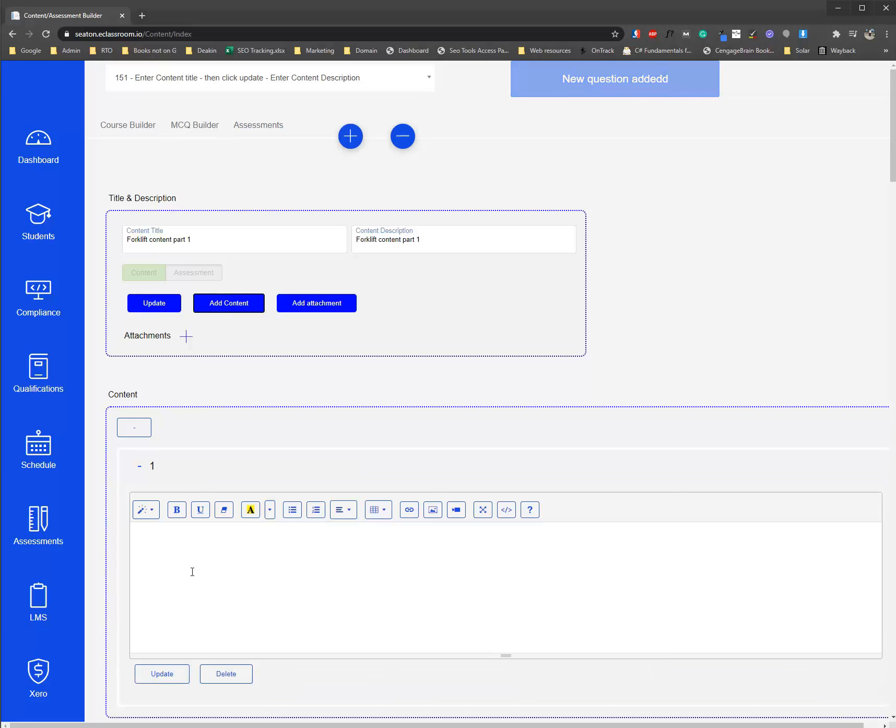
- Paste the "1.1 Introduction" heading and the TLILIC0003 course paragraph from the source document into content section 1
key("alt+Tab")
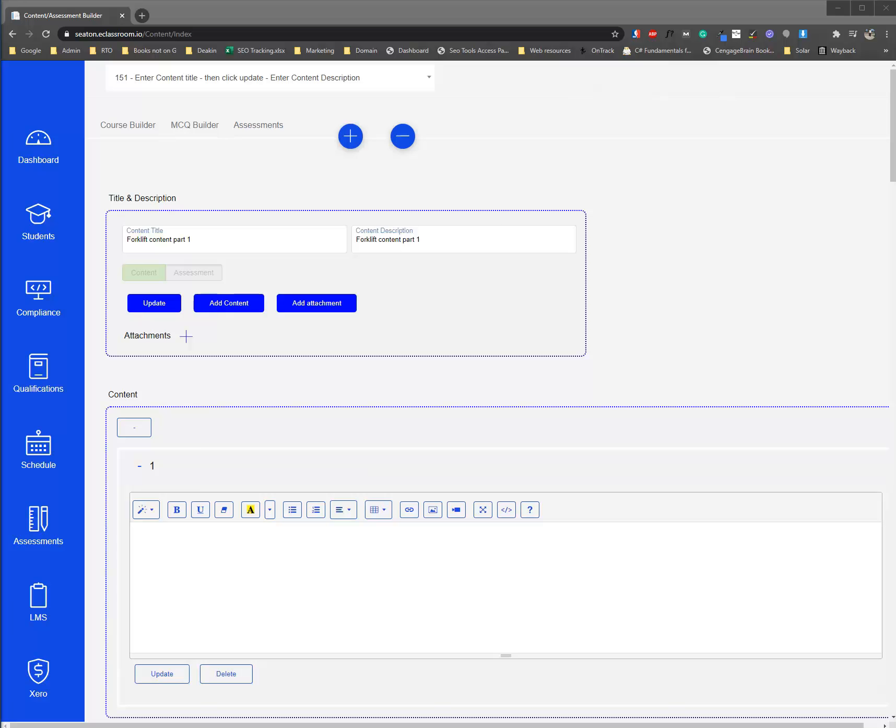
left_click(243, 554)
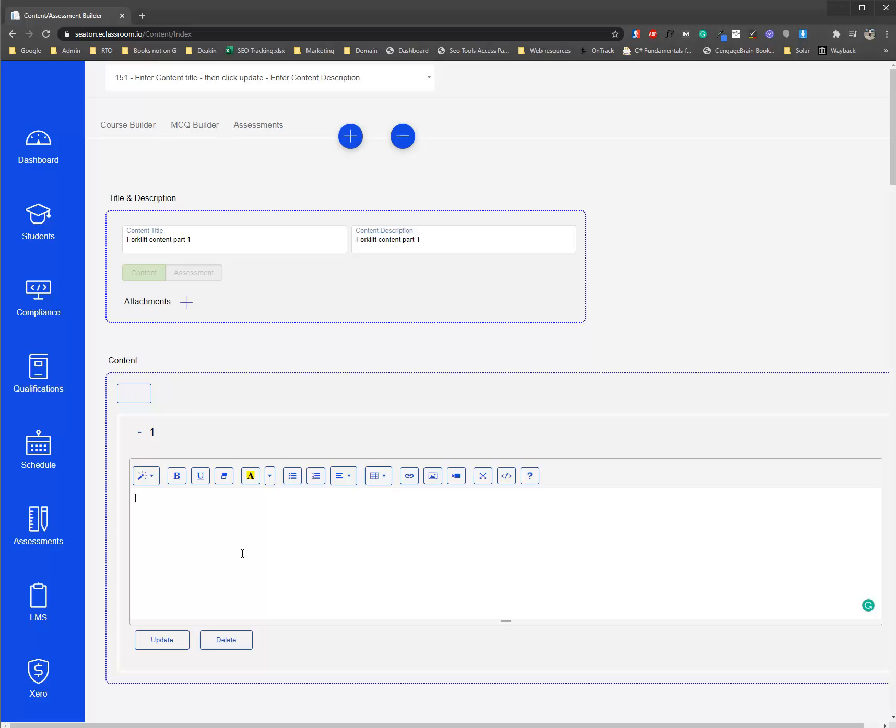
type("1.1 Introduction This training course is based on the National High Risk Licence Unit of Competence TLILIC0003 Licence to Operate a Forklift Truck.")
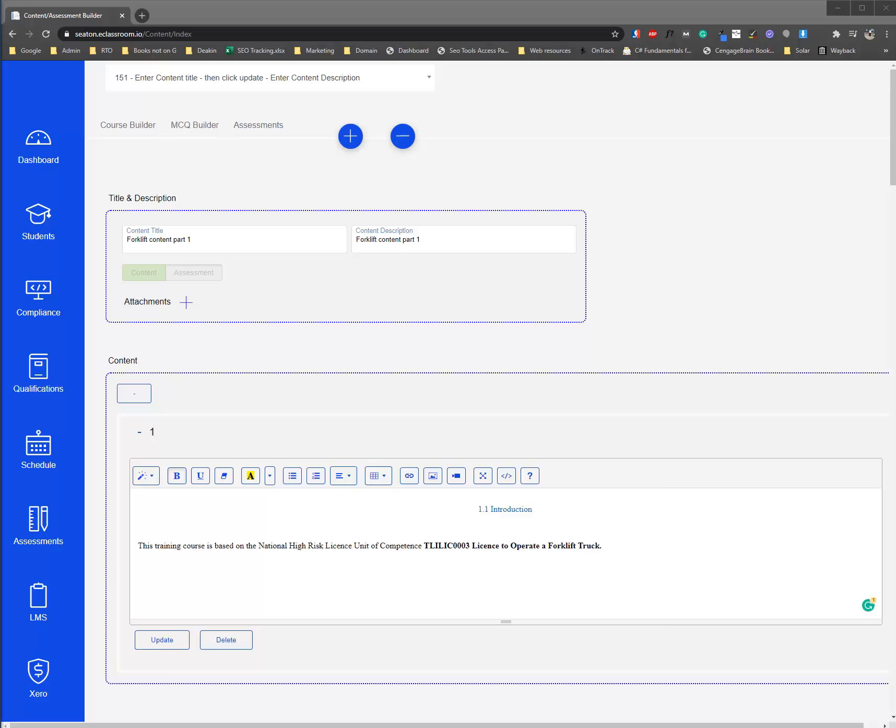
- Paste the forklift picture below the introduction paragraph, separated by a blank line
left_click(605, 548)
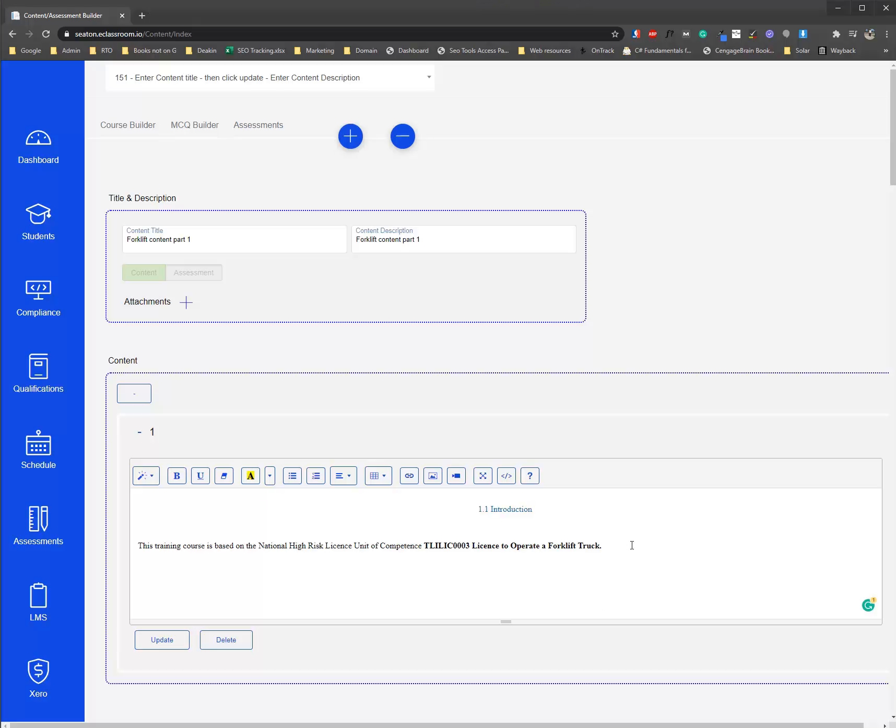
key("ctrl+v")
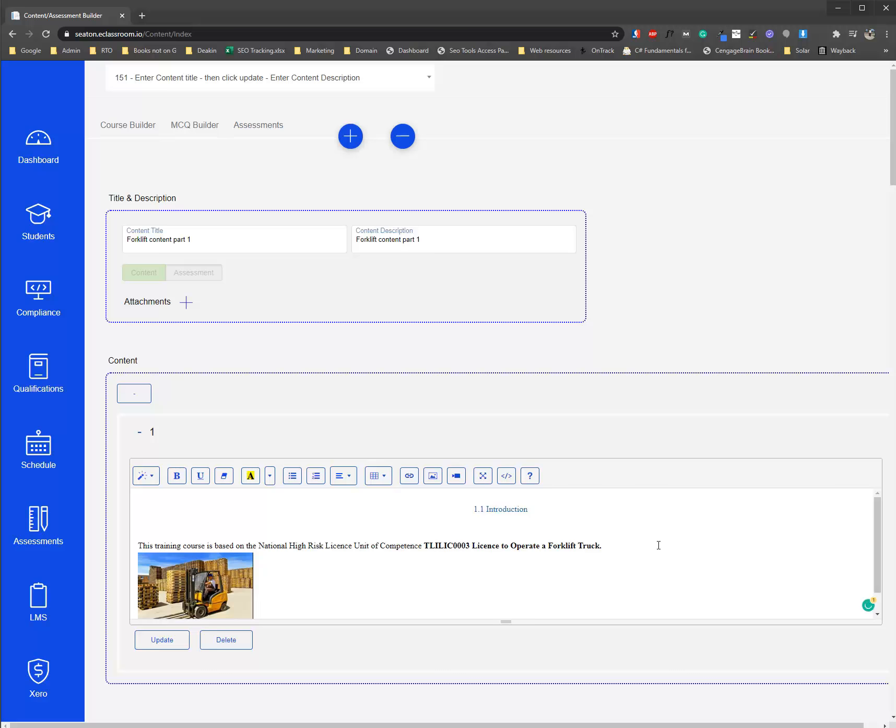
key("Return")
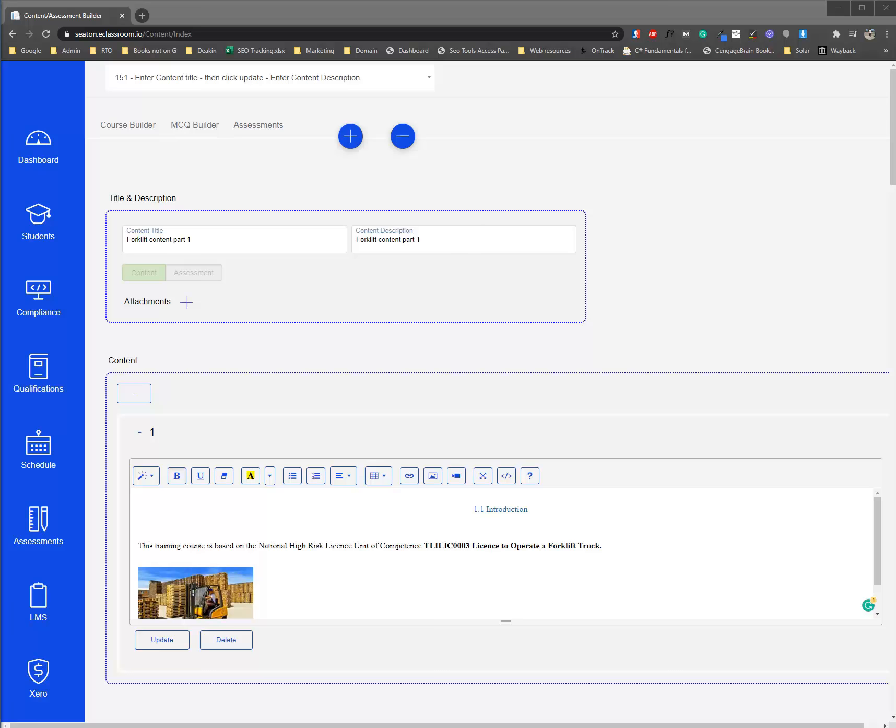
- Add line breaks below the forklift picture and paste the "You will learn about:" heading with its bullet list
scroll(342, 570, "down", 1)
left_click(322, 576)
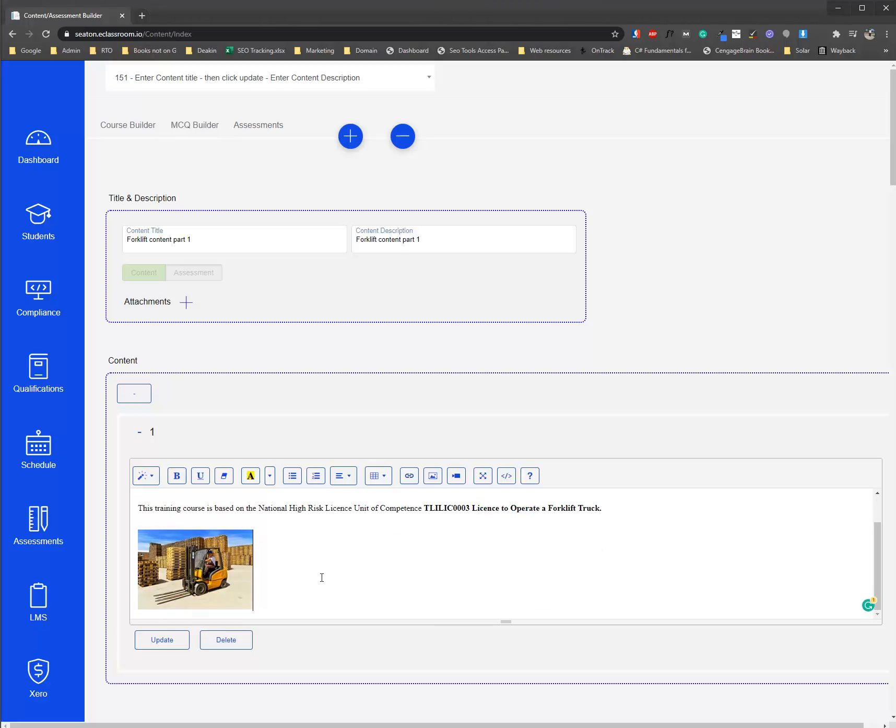
key("Return")
key("Return")
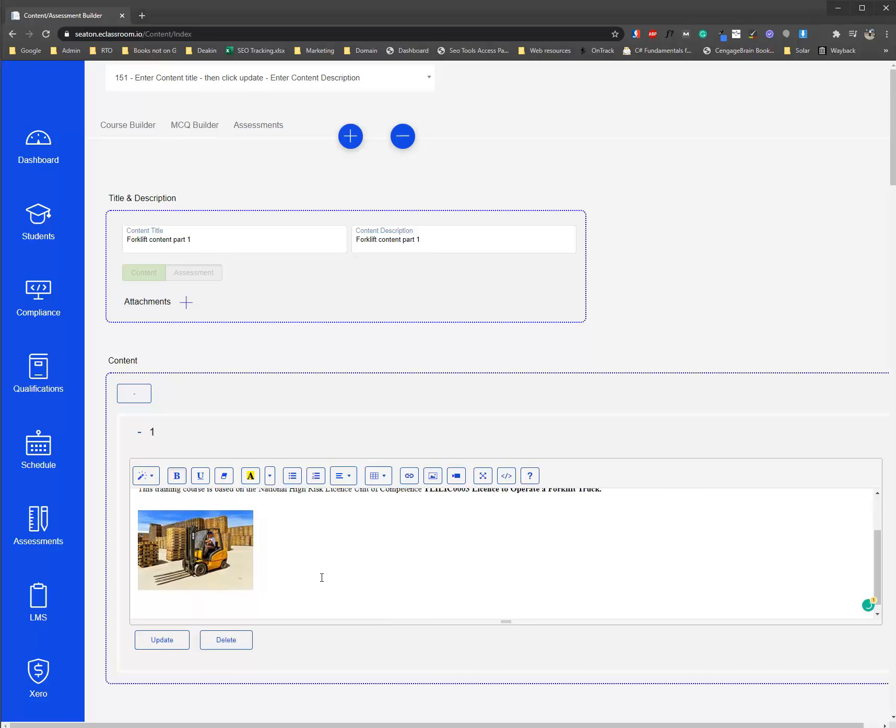
type("You will learn about: • Planning out your work. • Carrying out routine checks on the forklift before you use it. • Shifting loads safely with a forklift. • Shutting down the forklift when you have finished.")
- Float the forklift picture left of the bullet list and resize it, trying 50% before settling on 25%
scroll(322, 577, "up", 1)
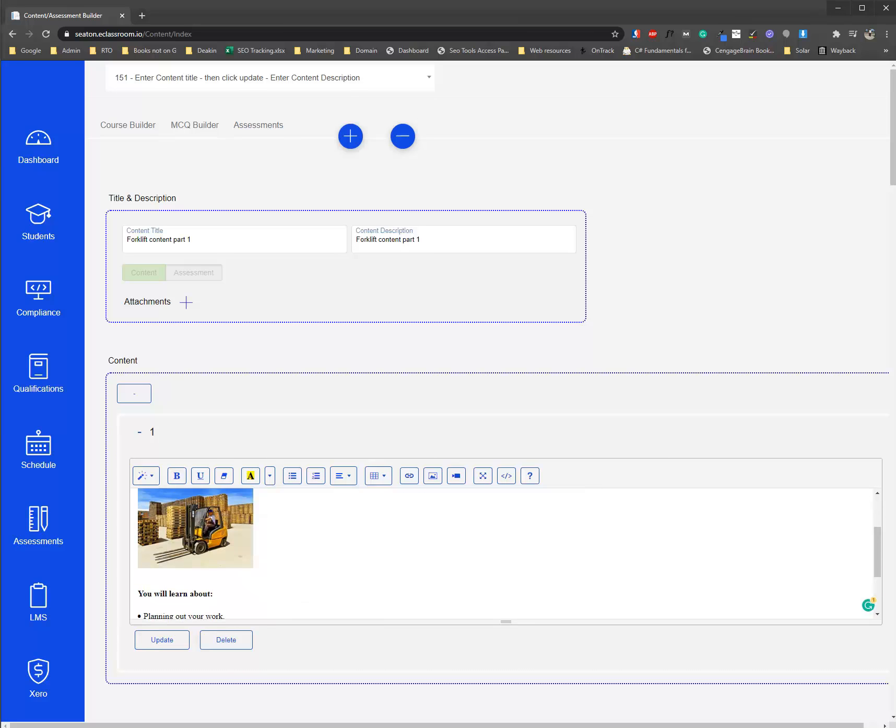
left_click(205, 546)
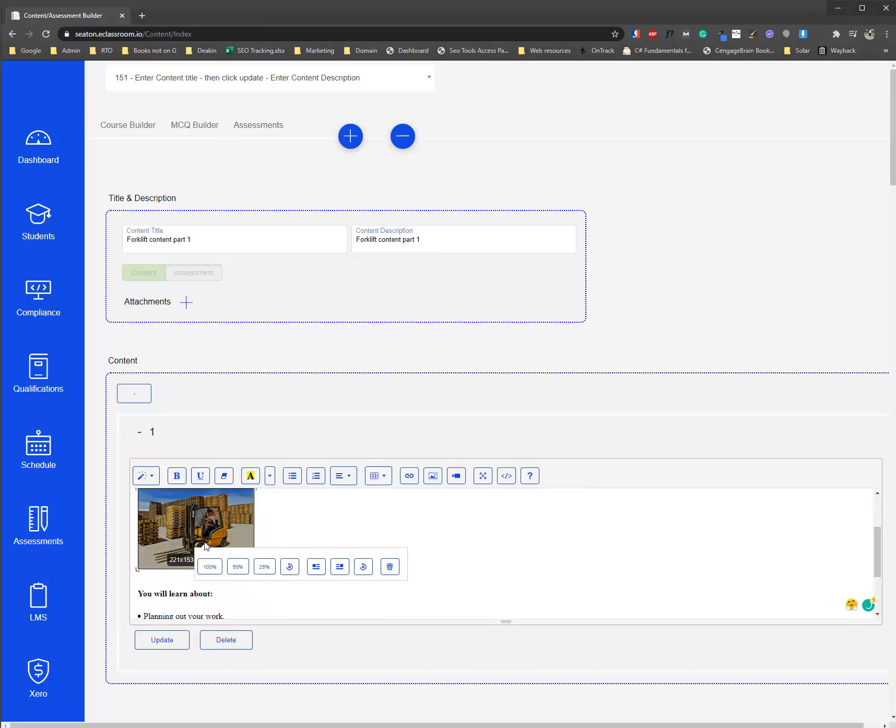
left_click(316, 567)
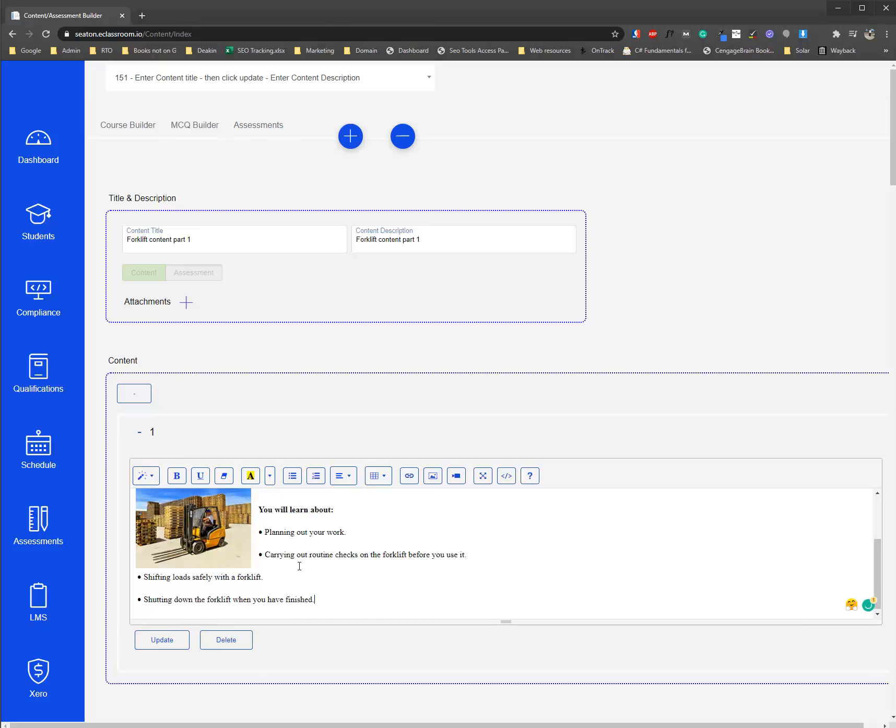
left_click(236, 542)
left_click(270, 567)
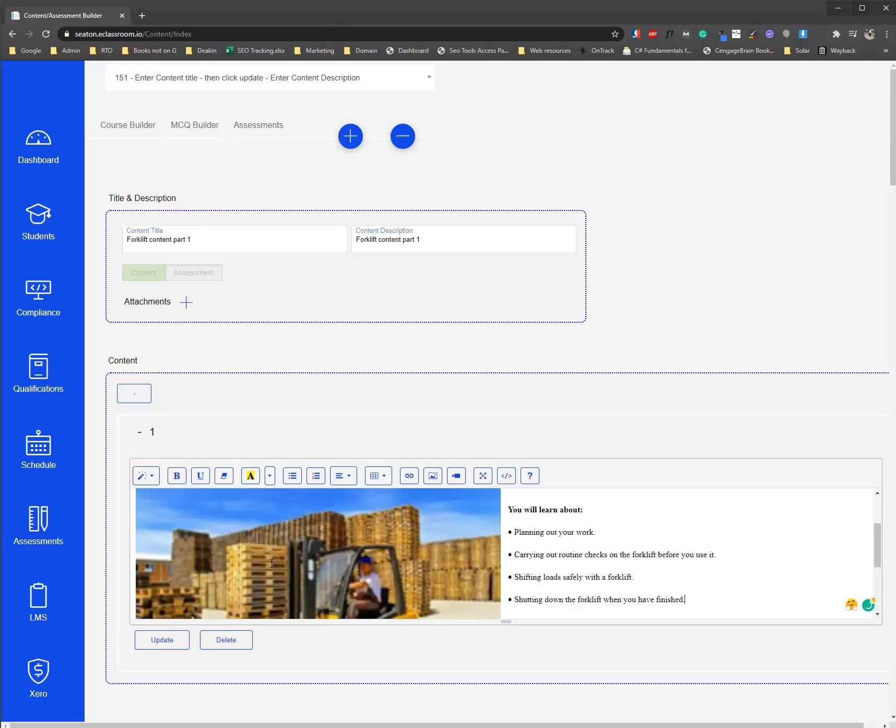
left_click(366, 563)
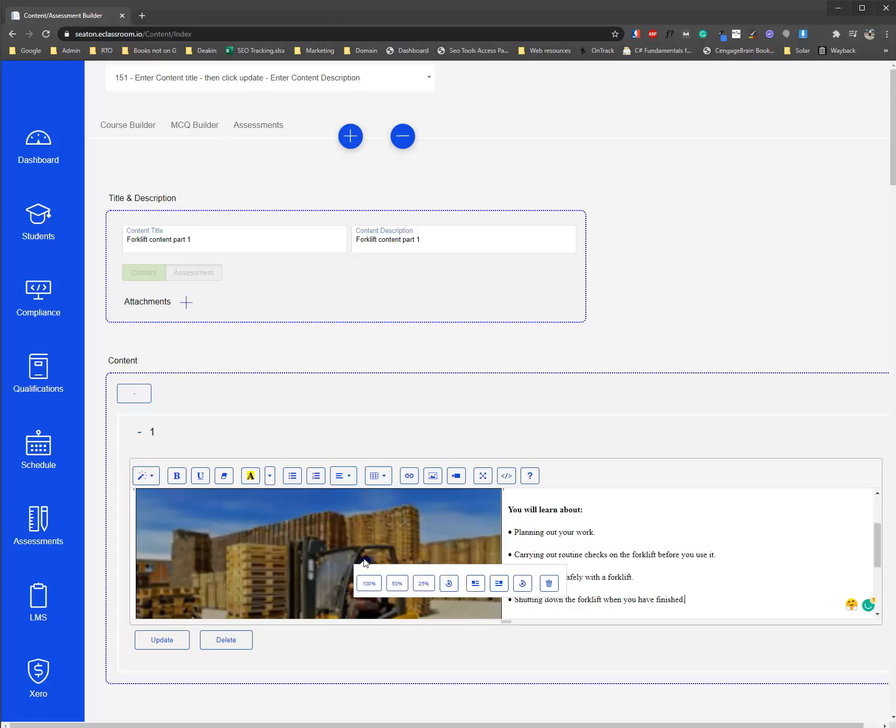
left_click(425, 582)
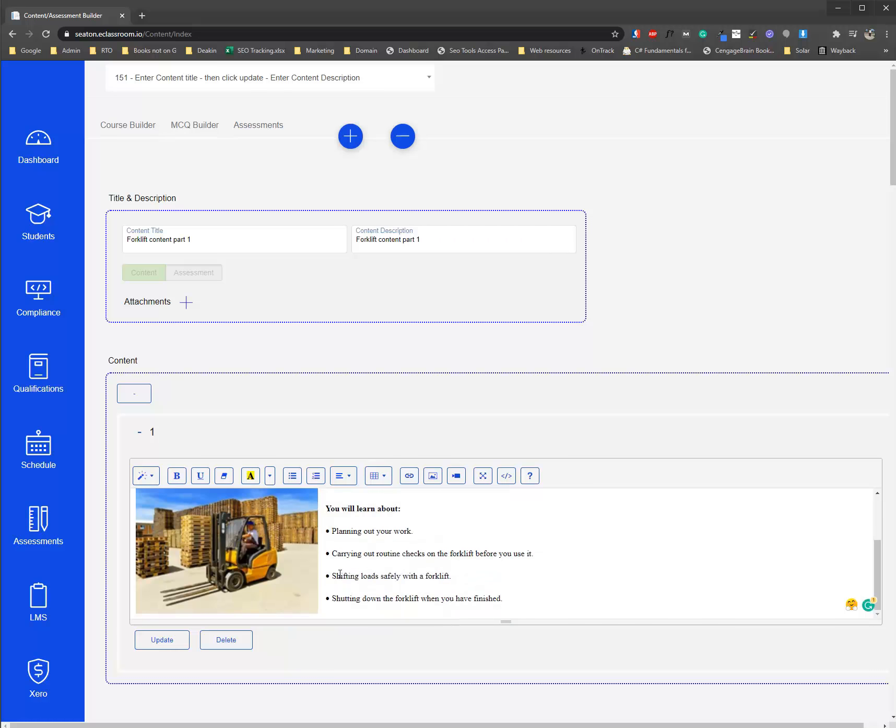
- Paste the "1.1.1 What is a Forklift?" text from the source document below the bullet list and save the content section
scroll(512, 574, "up", 2)
scroll(512, 575, "down", 3)
key("Return")
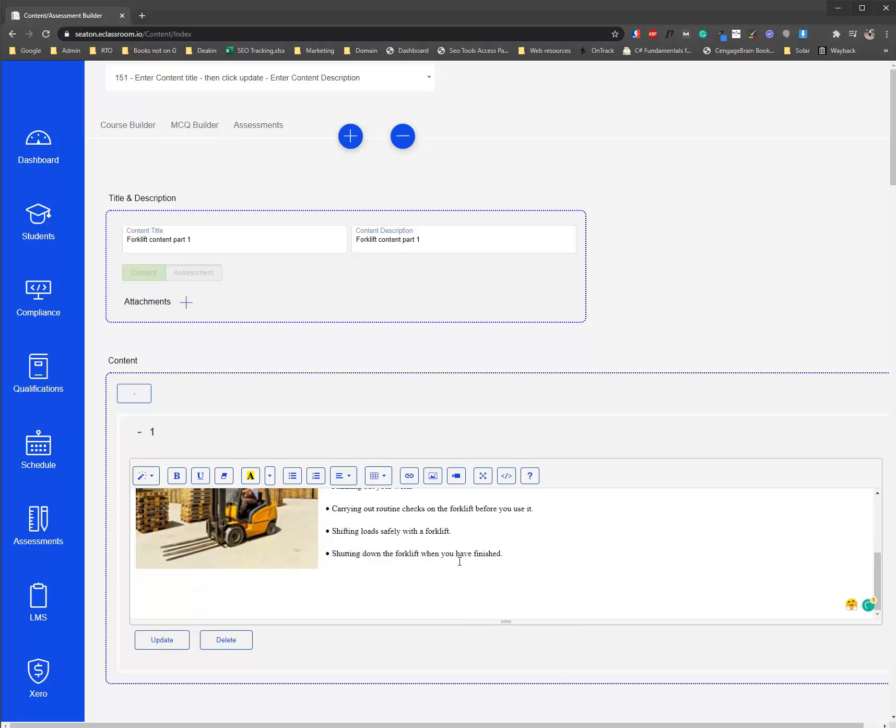
key("alt+Tab")
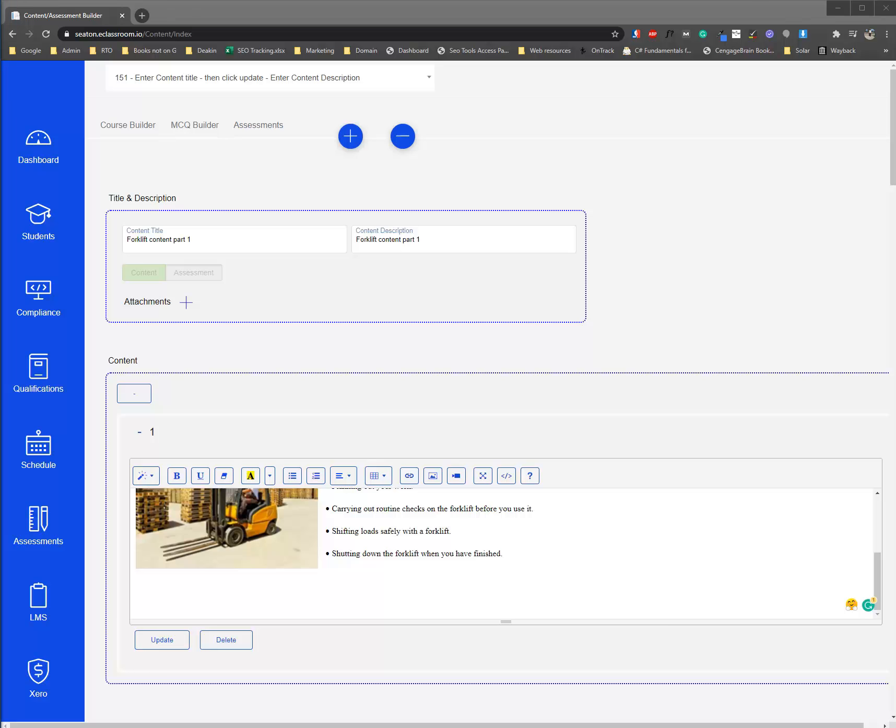
left_click(216, 597)
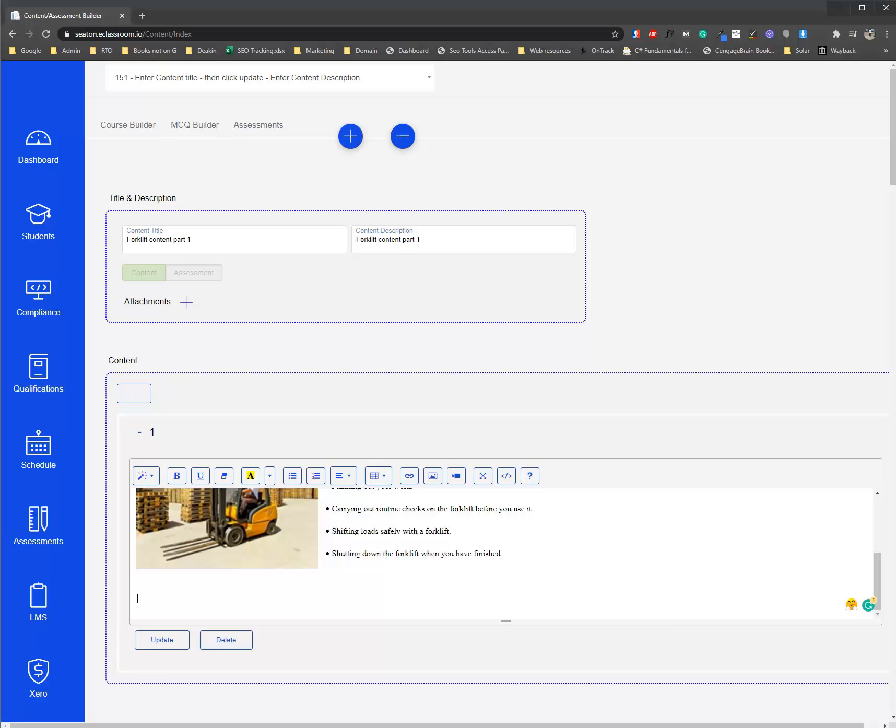
type("1.1.1 What is a Forklift? A forklift is a powered industrial truck equipped with a mast and an elevating load carriage with a pair of fork arms or another load handling attachment. This can also include trucks where the operator is raised with the attachment for order picking.")
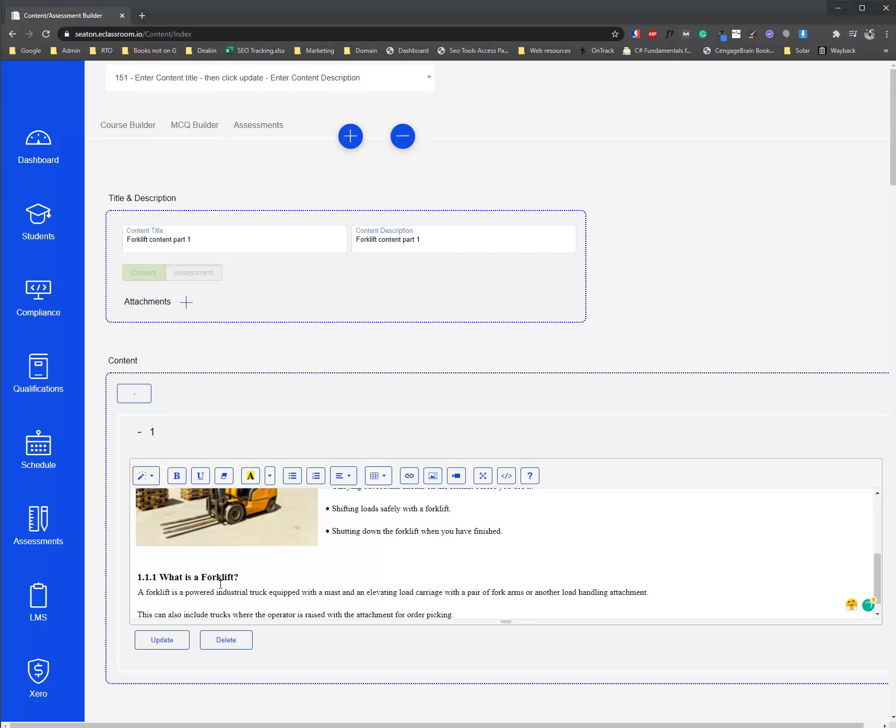
left_click(174, 647)
- Go to the Course Builder and load the course "204 - Licence to operate a forklift truck - TLILIC0003"
left_click(144, 128)
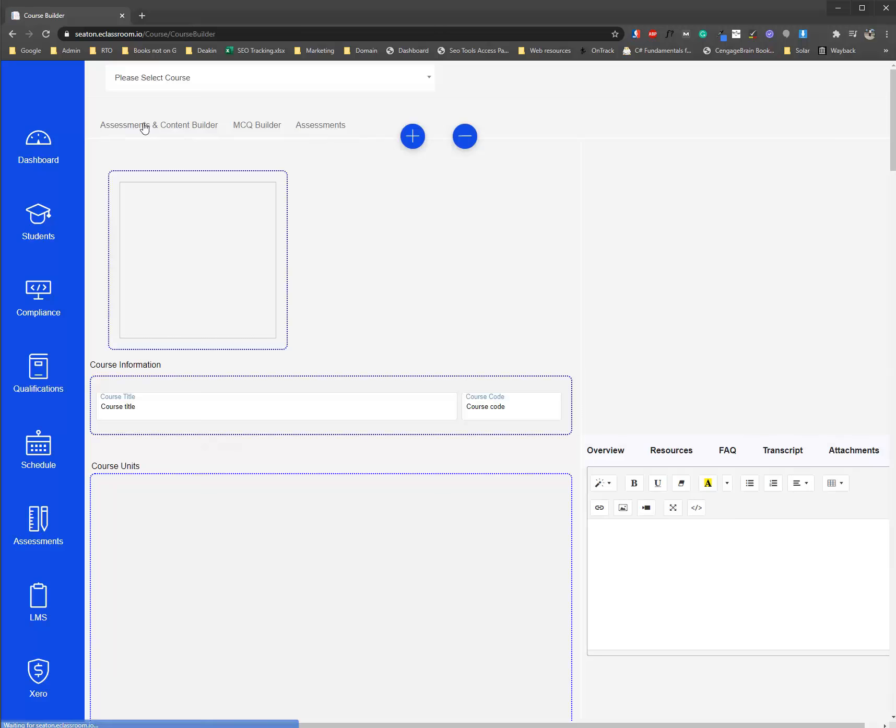
left_click(224, 87)
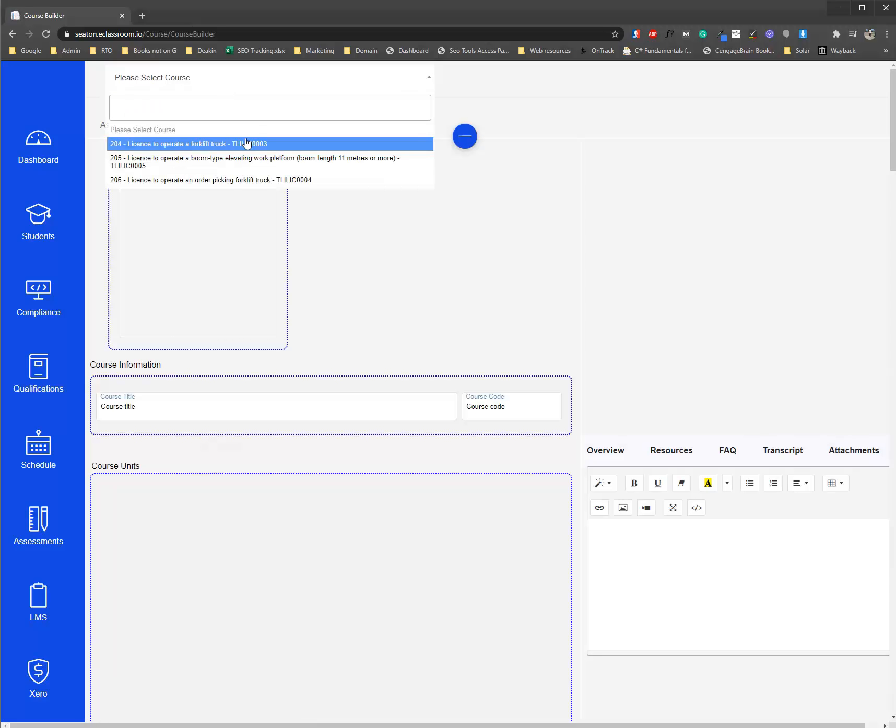
left_click(221, 146)
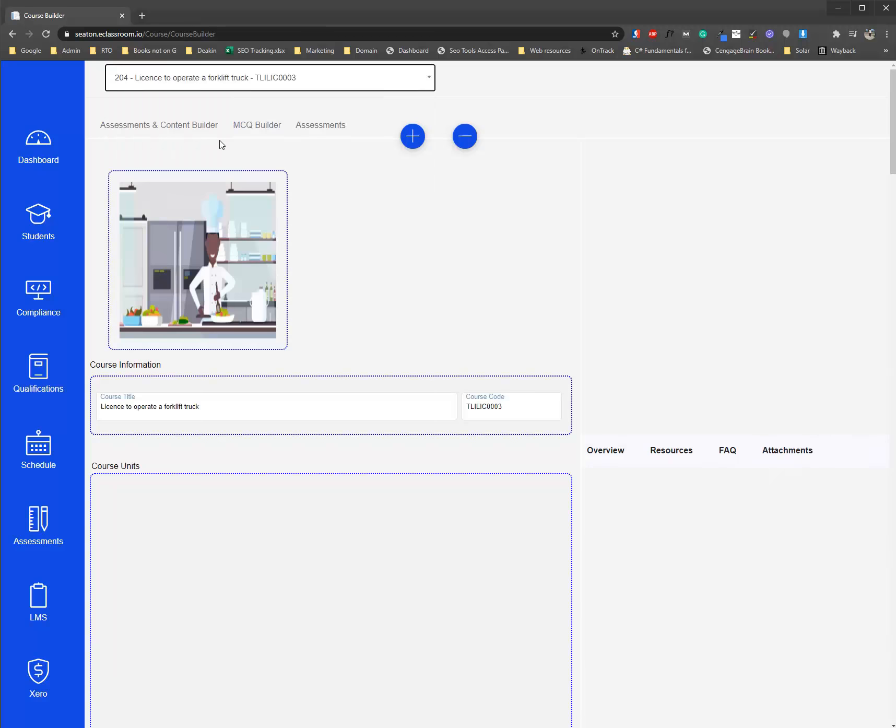
scroll(470, 264, "down", 2)
scroll(463, 261, "up", 2)
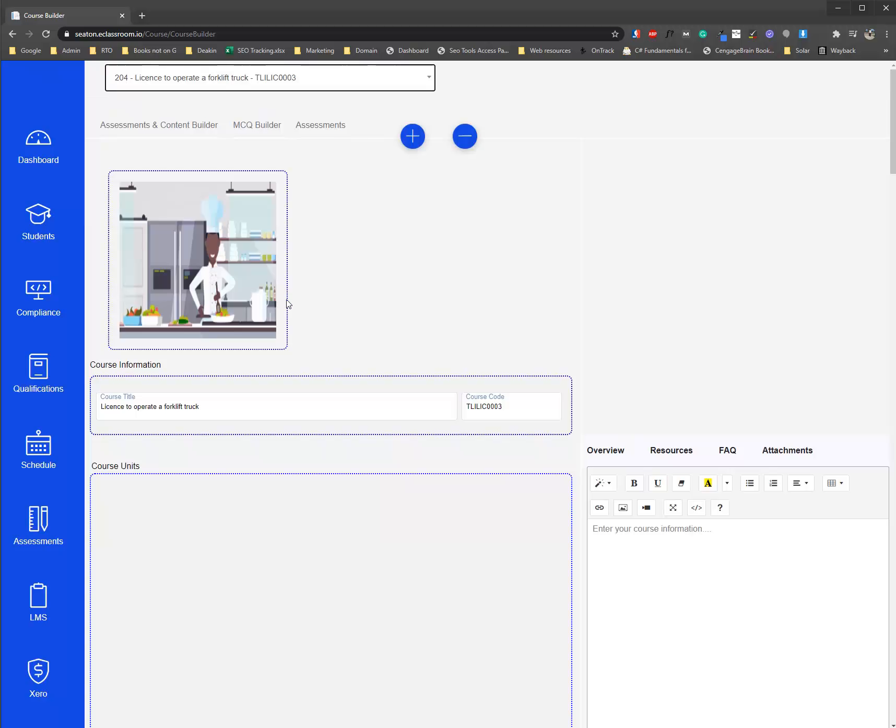
- Replace the course image with wordpress_education.jpg from the Desktop and save the course information
left_click(213, 289)
left_click(407, 315)
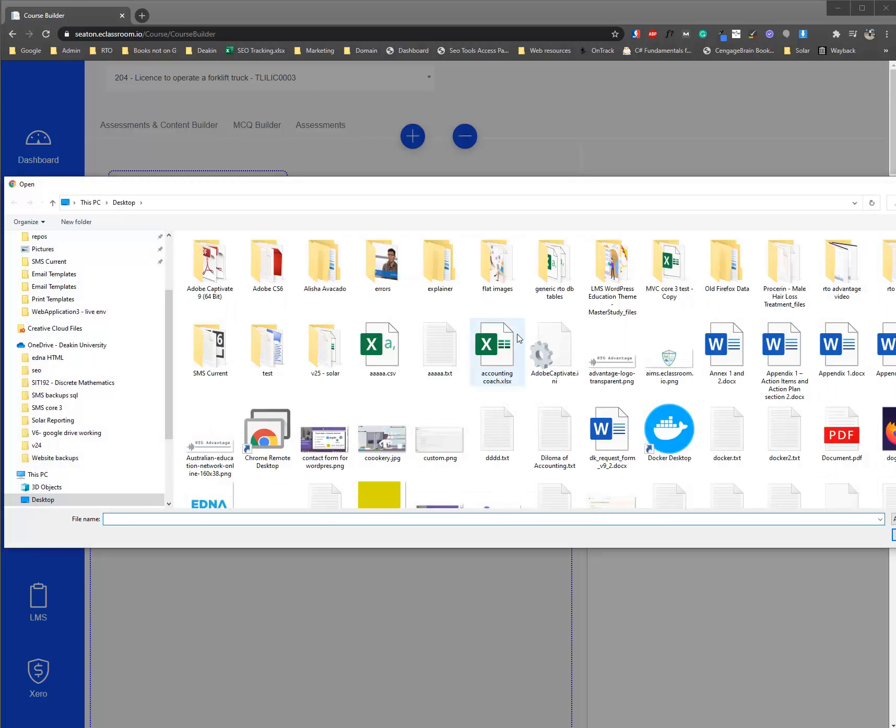
scroll(642, 410, "down", 3)
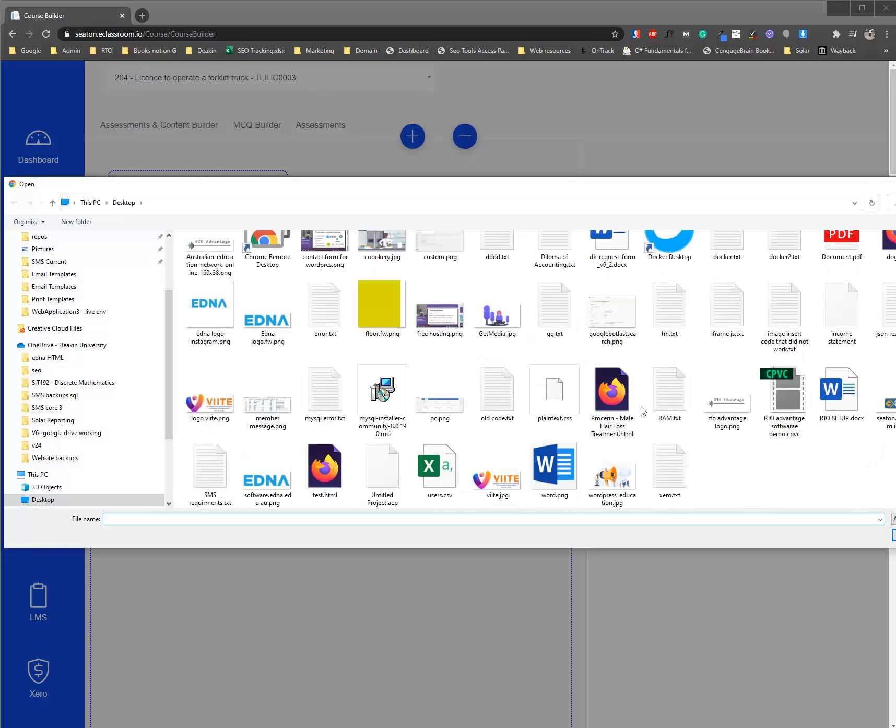
double_click(612, 485)
left_click(256, 400)
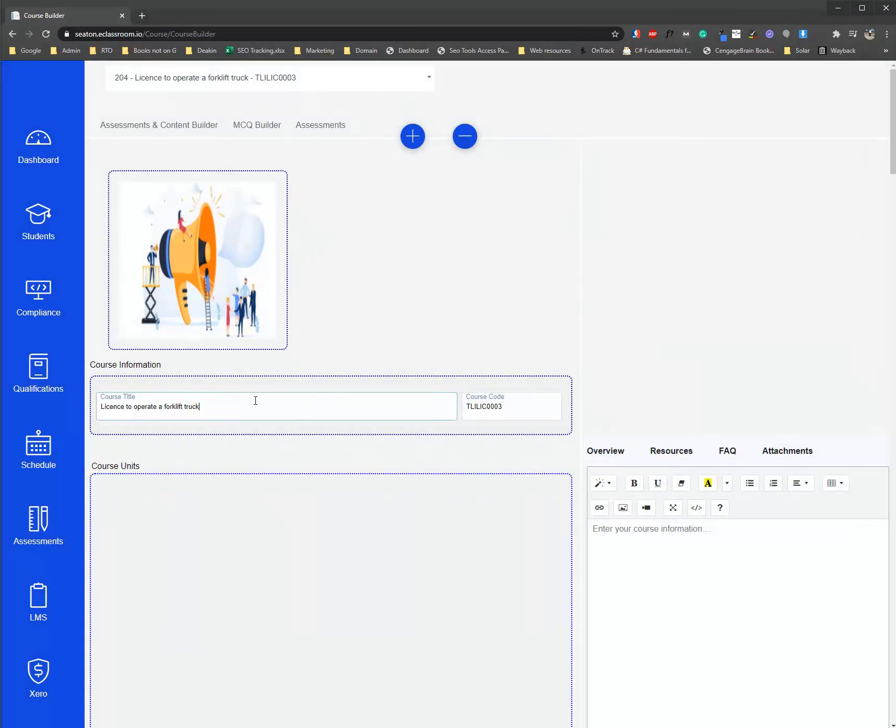
left_click(132, 445)
left_click(240, 413)
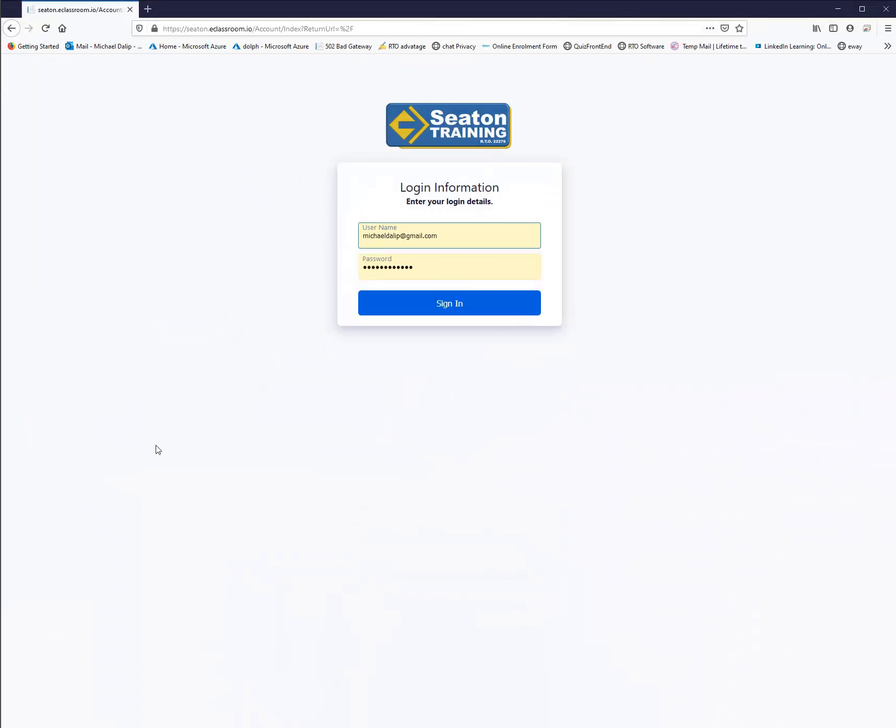
- Sign in to the student portal in Firefox with the saved login and check the forklift course entry
left_click(462, 312)
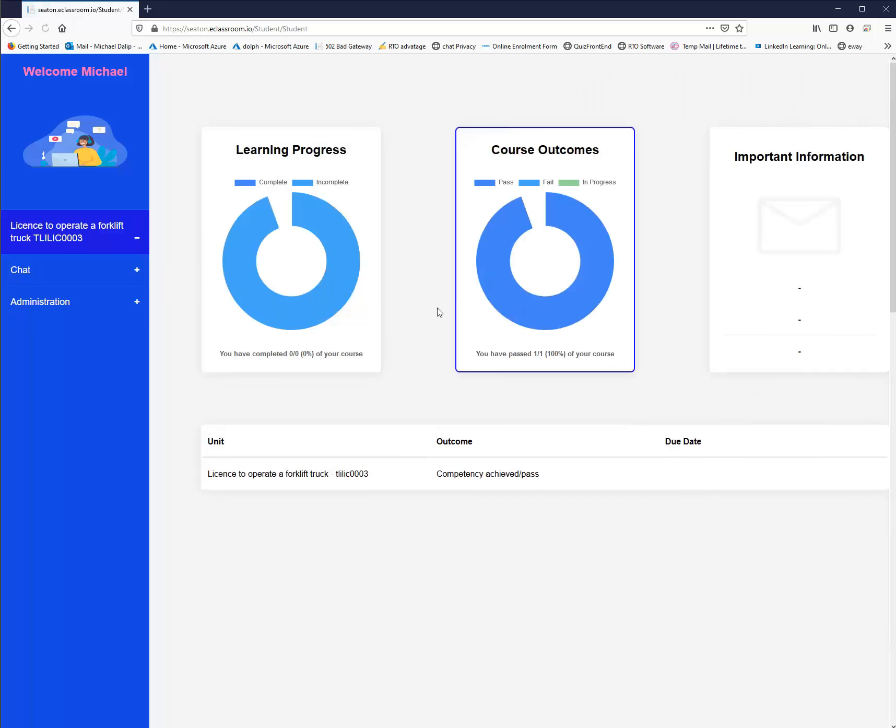
left_click(136, 240)
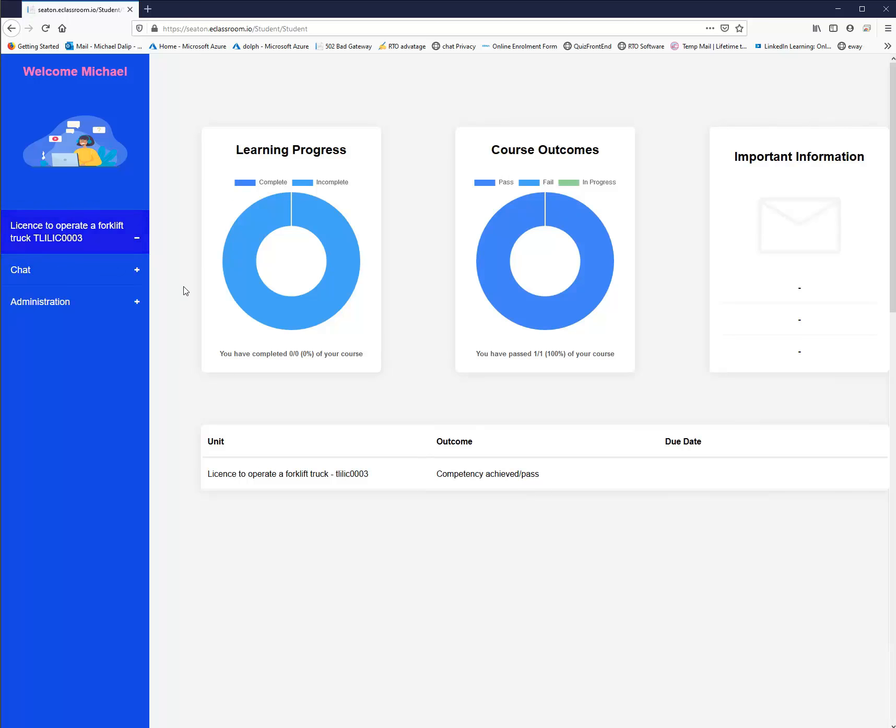
- Switch back to the Course Builder in Chrome, save the course information again, and add a unit to the course
key("alt+Tab")
left_click(369, 325)
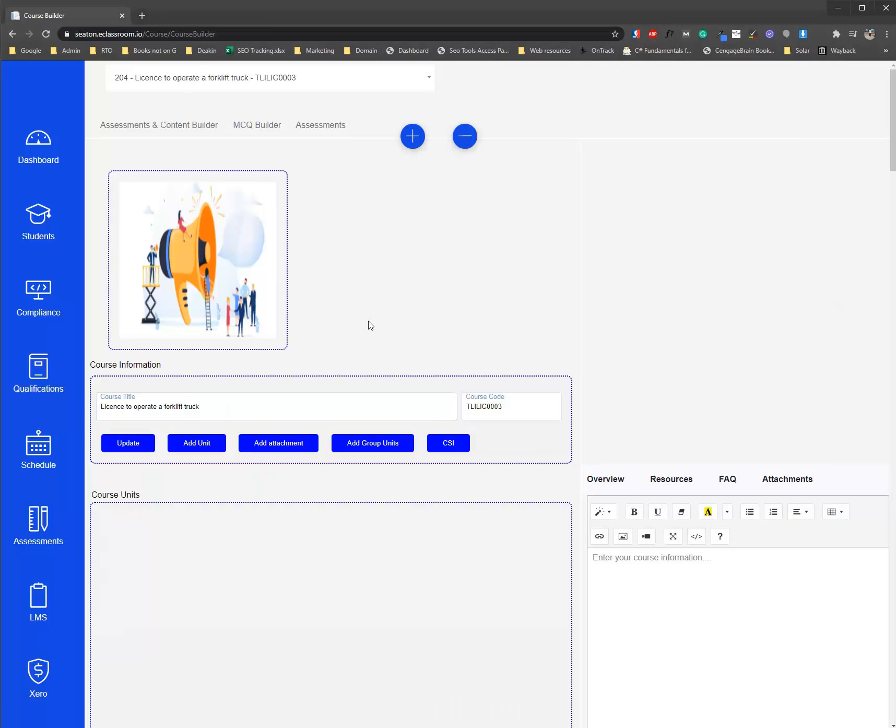
left_click(315, 401)
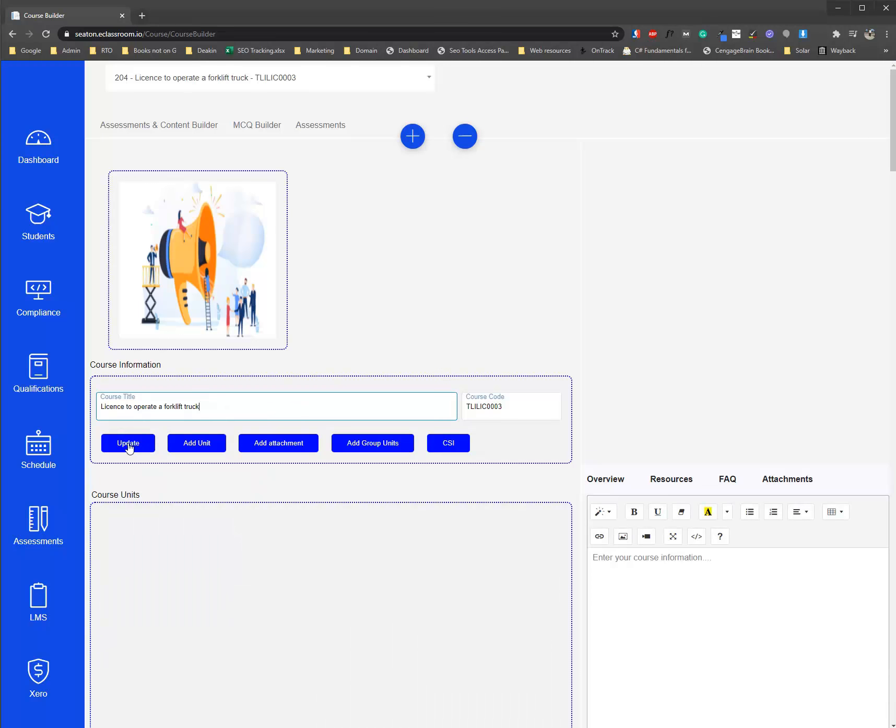
left_click(128, 445)
left_click(208, 444)
scroll(265, 442, "up", 5)
- Name the new unit "heading 1", save it, and open the forklift course page in the Firefox student portal
left_click(238, 390)
left_click_drag(268, 365, 115, 369)
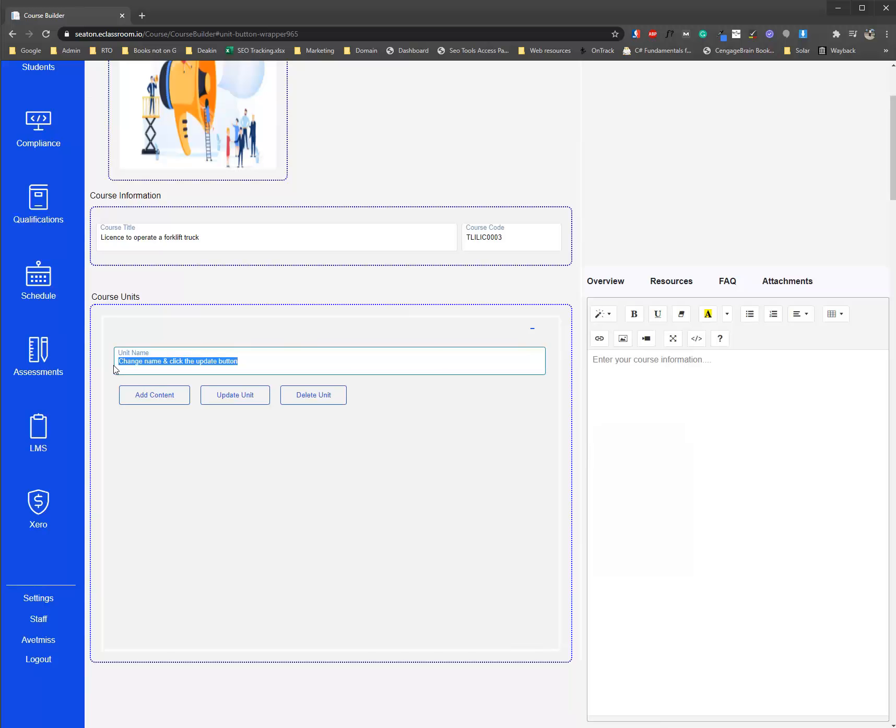
type("heading 1")
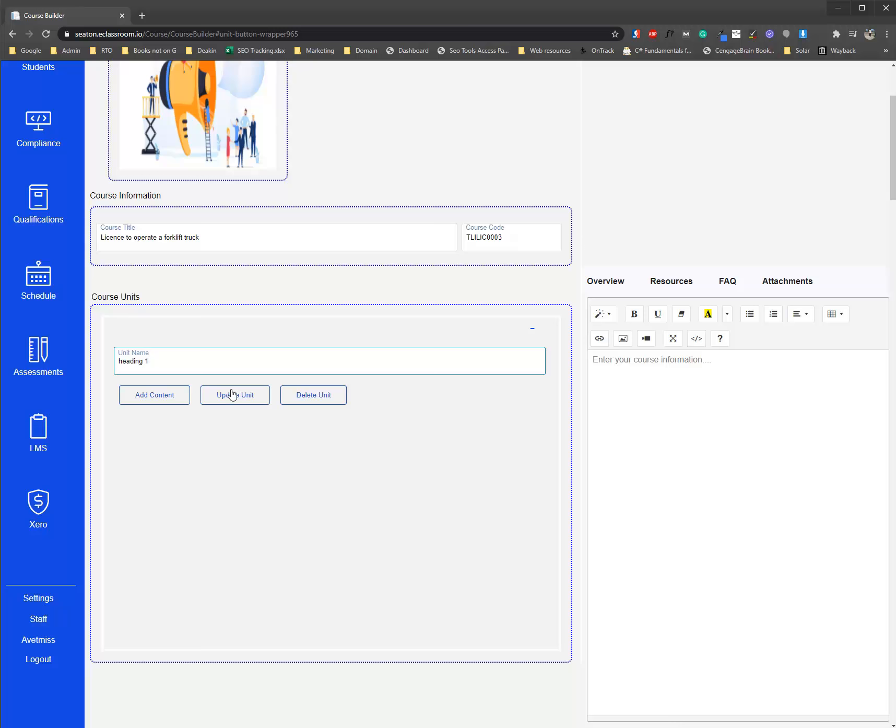
left_click(233, 394)
scroll(354, 362, "up", 3)
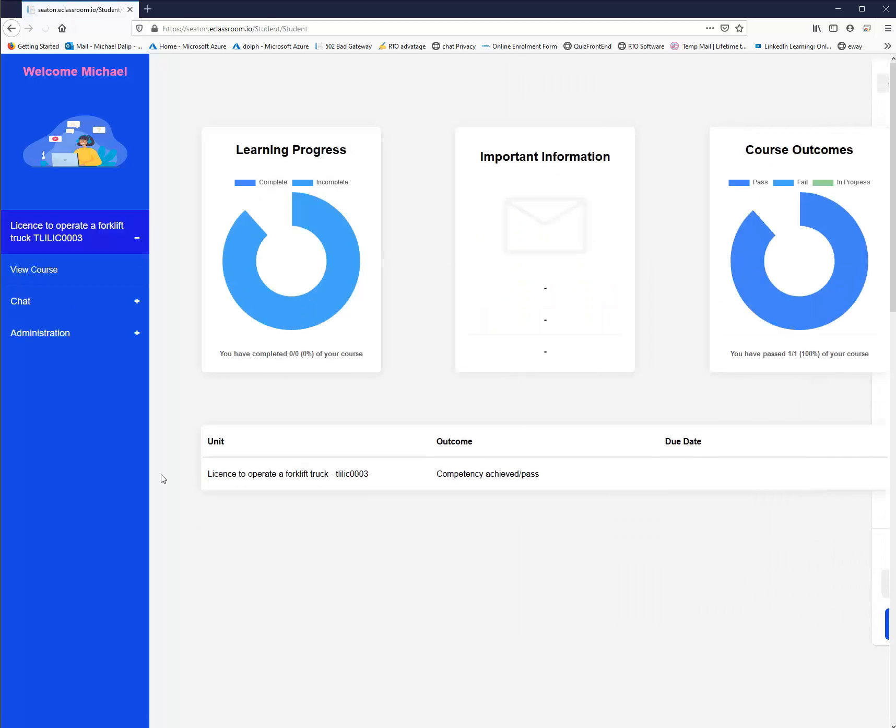
left_click(46, 271)
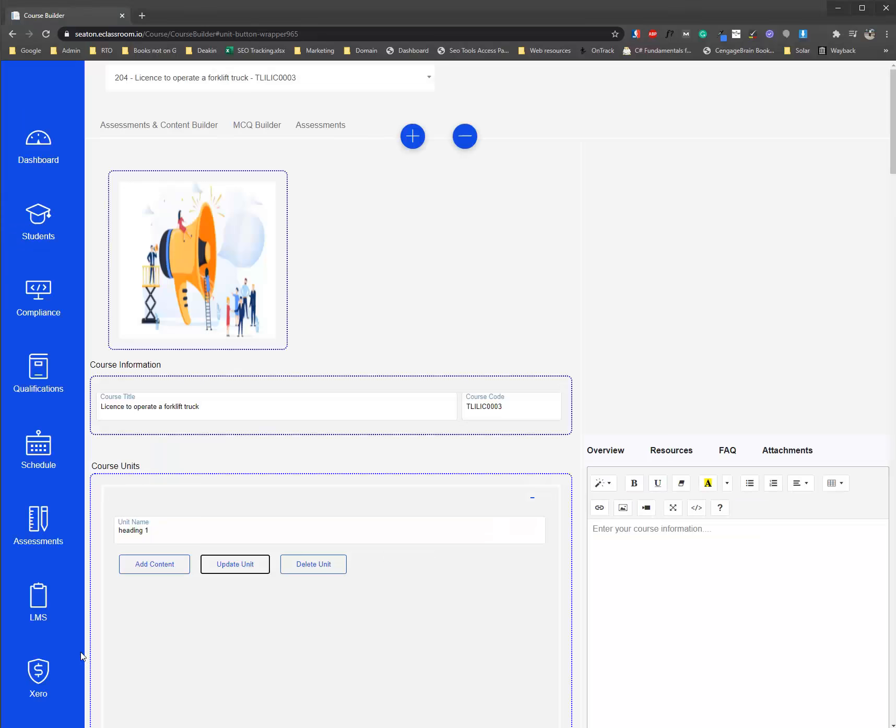
- In the Course Builder in Chrome, rename the unit as "Section 1" and save it
left_click_drag(158, 530, 108, 533)
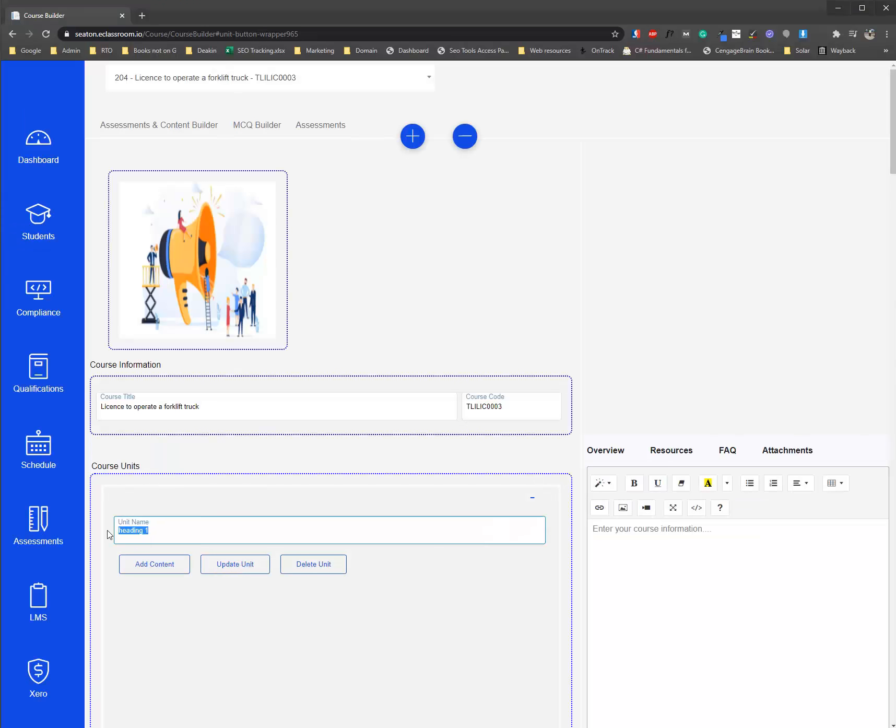
type("Section")
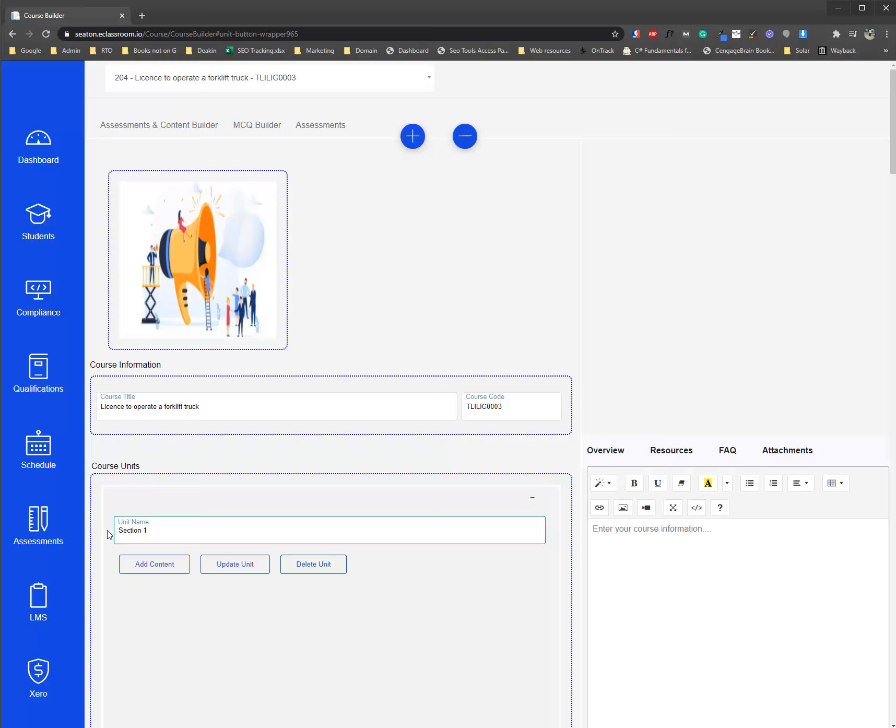
left_click(257, 568)
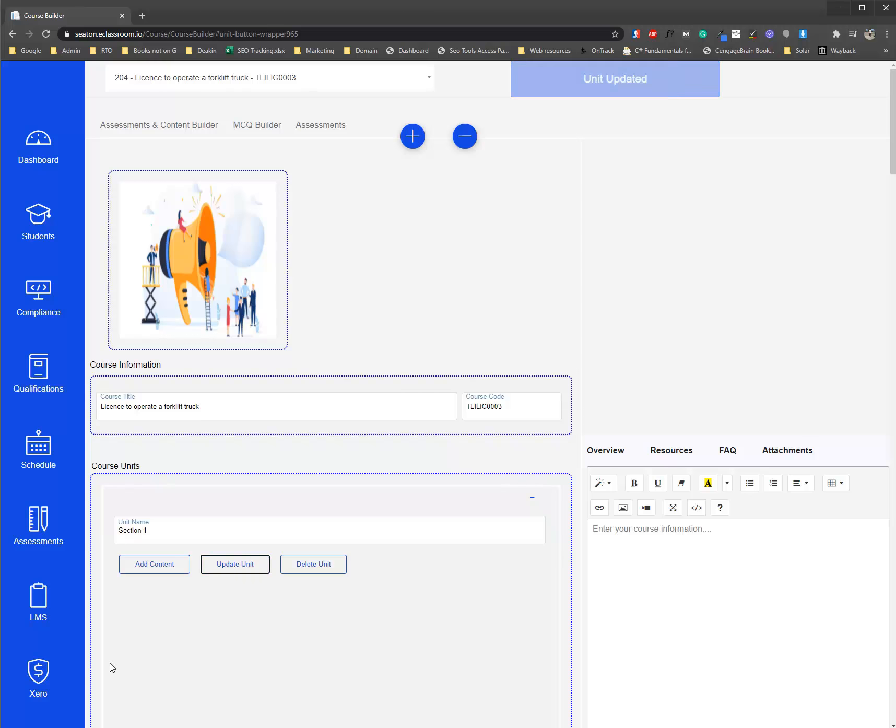
- Switch to the student portal in Firefox, reload the course page and check the renamed unit
key("alt+Tab")
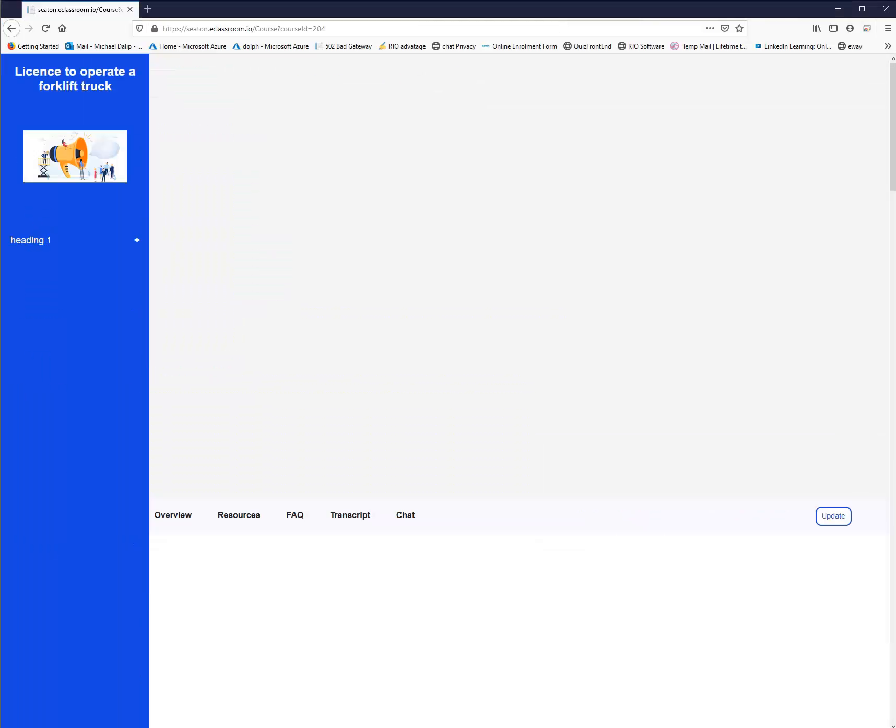
left_click(45, 28)
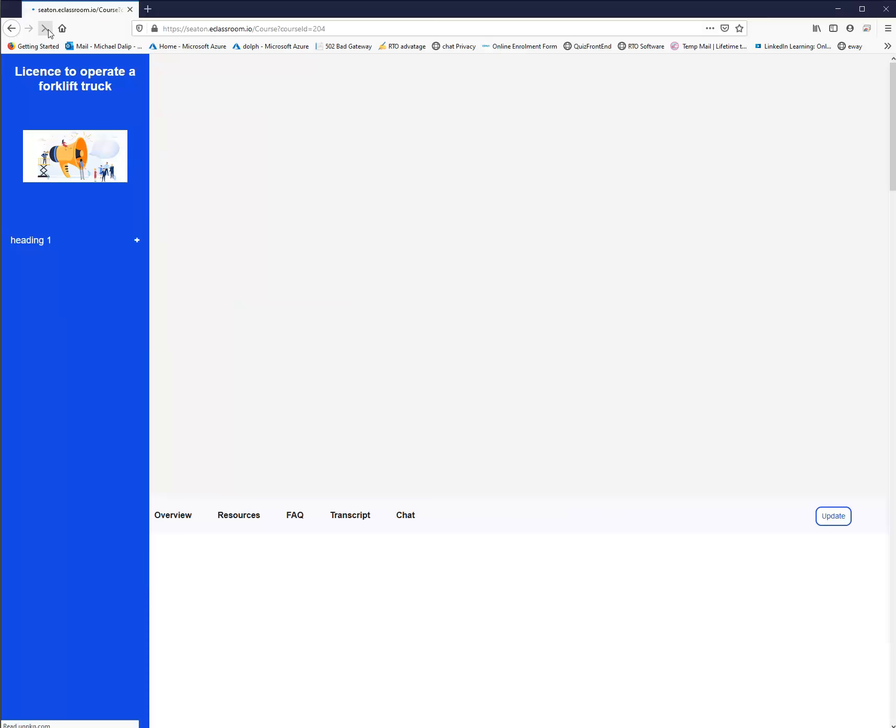
left_click(84, 245)
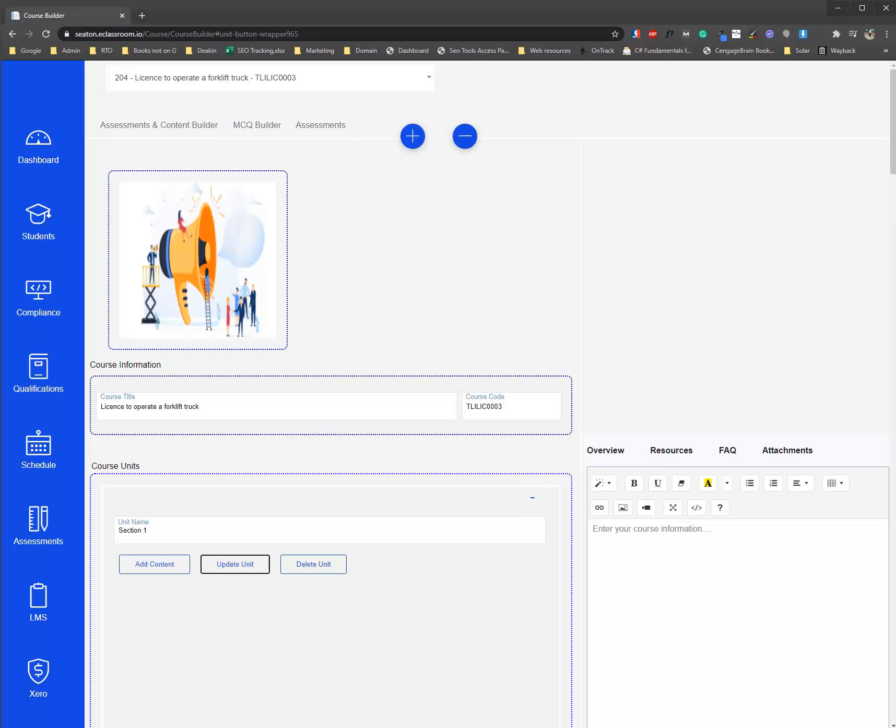
- Back in the Course Builder in Chrome, add a content item to Section 1 and name it "Introduction"
left_click(176, 538)
left_click(144, 573)
left_click_drag(263, 600, 108, 603)
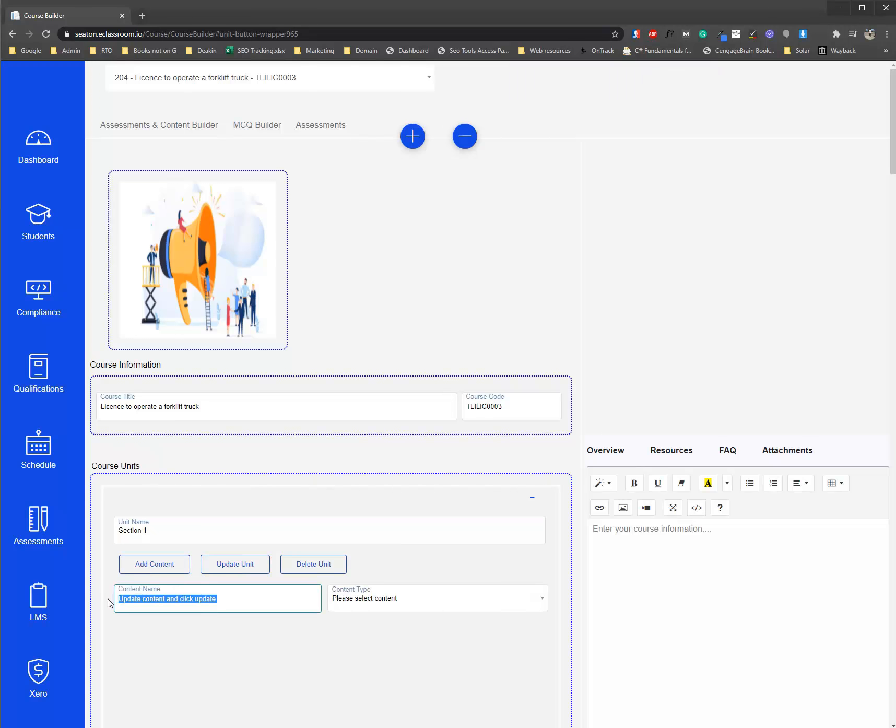
type("Int")
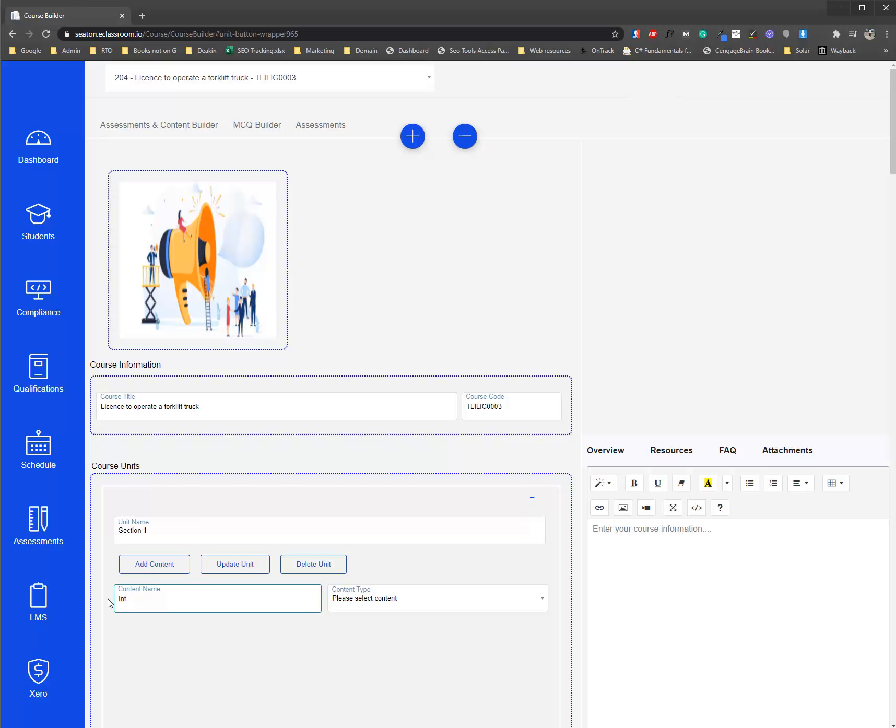
type("rocutions")
key("BackSpace")
key("BackSpace")
key("BackSpace")
key("BackSpace")
key("BackSpace")
key("BackSpace")
key("BackSpace")
key("BackSpace")
key("BackSpace")
key("BackSpace")
key("BackSpace")
type("Introduction")
- Link the Introduction item to "content - Forklift content part 1", look through the loaded content, and save the item
left_click(379, 601)
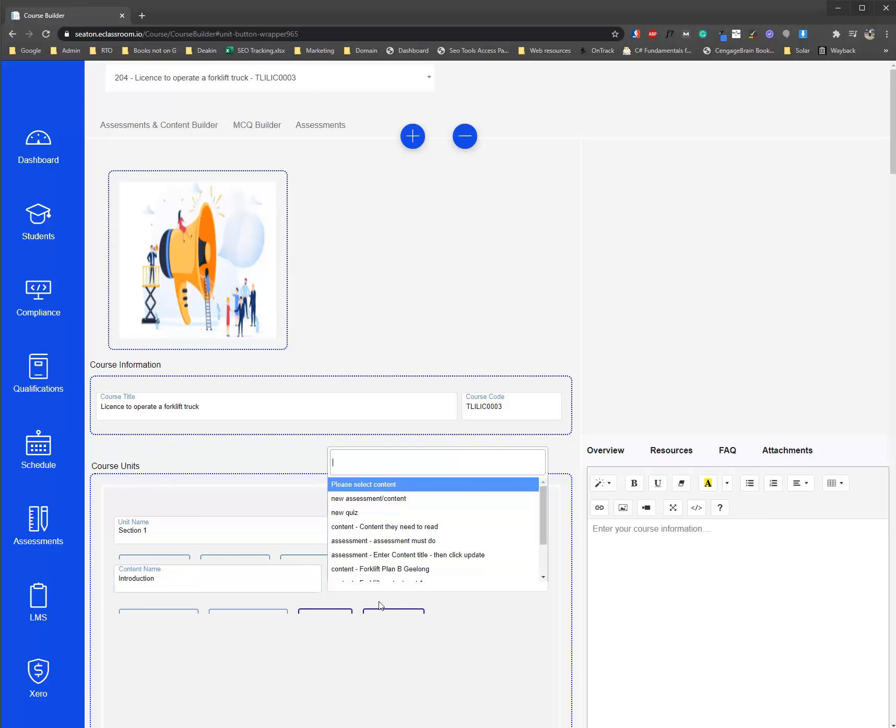
left_click_drag(544, 517, 543, 539)
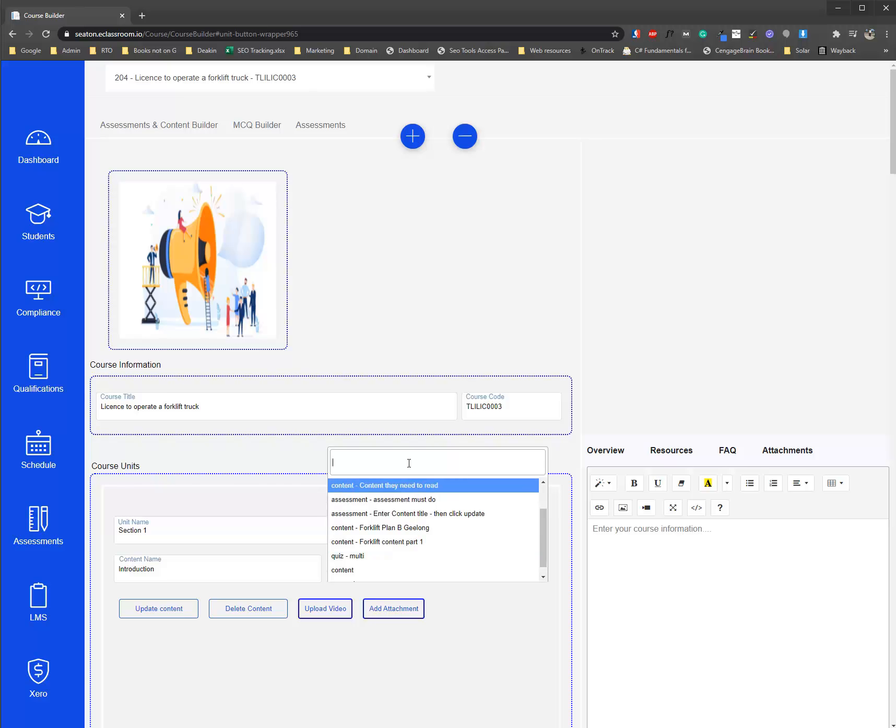
type("content")
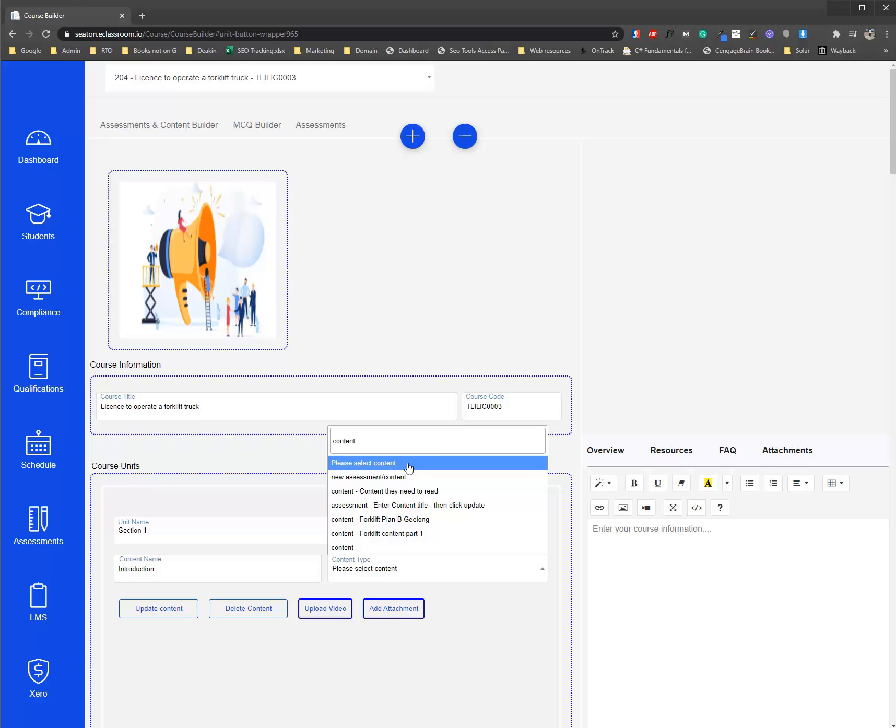
left_click(400, 533)
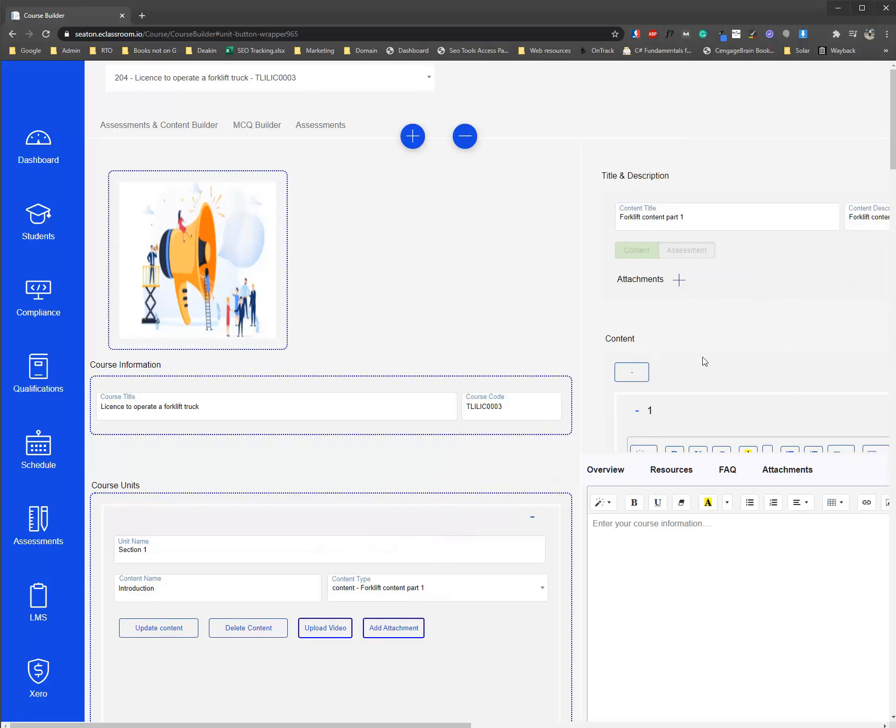
scroll(708, 344, "down", 3)
scroll(708, 348, "down", 5)
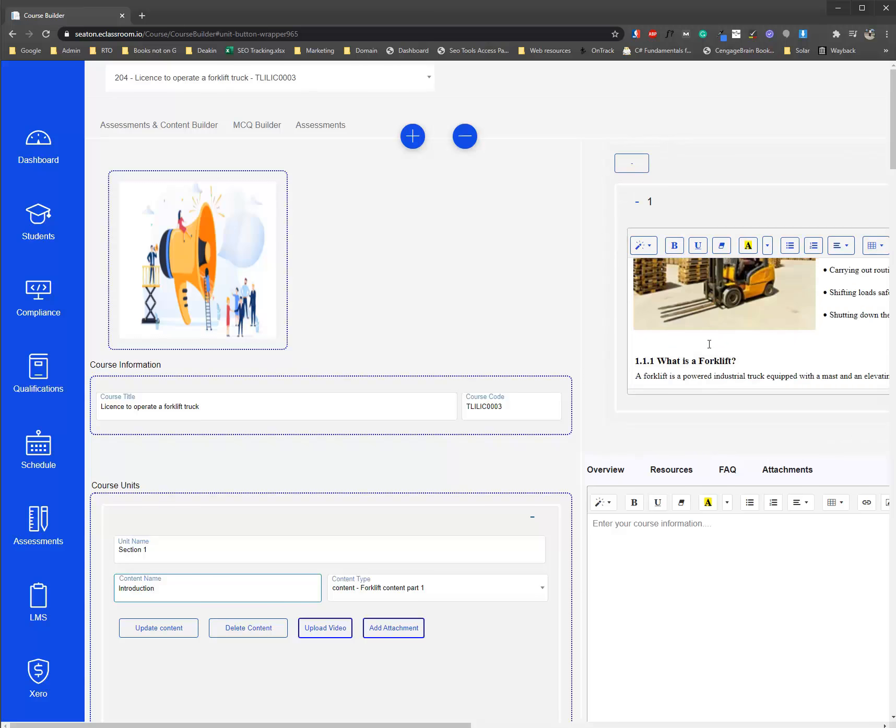
scroll(711, 351, "up", 3)
scroll(728, 279, "up", 6)
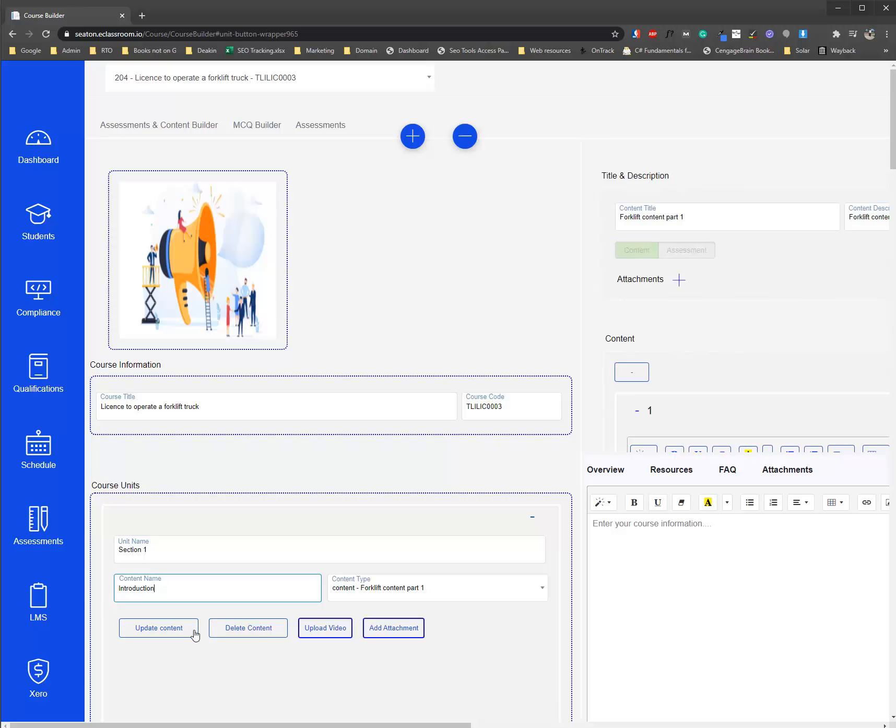
left_click(160, 628)
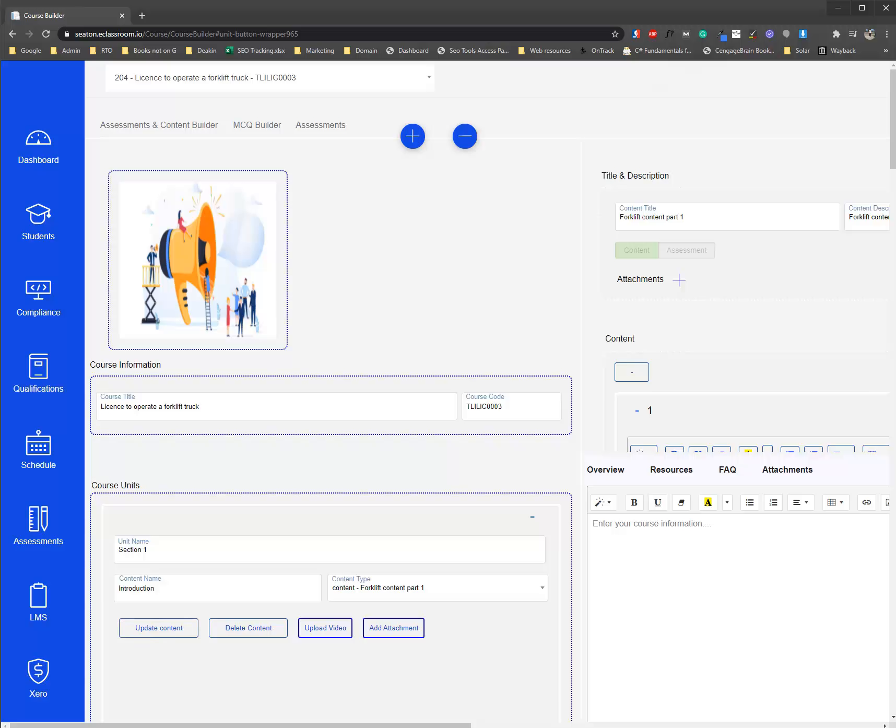
- Switch to the student portal in Firefox, reload the course, and view the Introduction content under Section 1
key("alt+Tab")
left_click(45, 29)
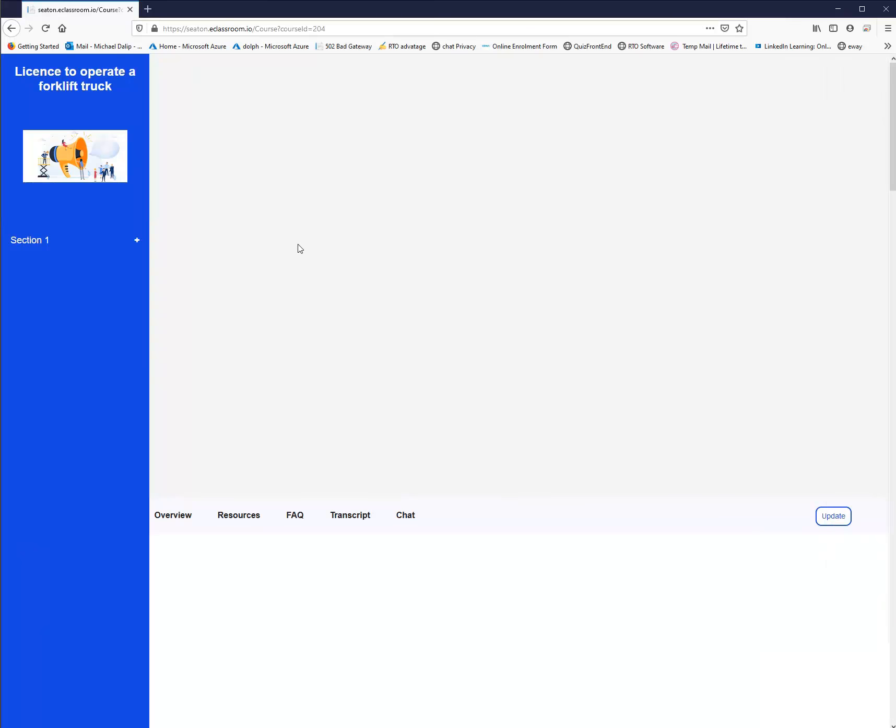
left_click(139, 241)
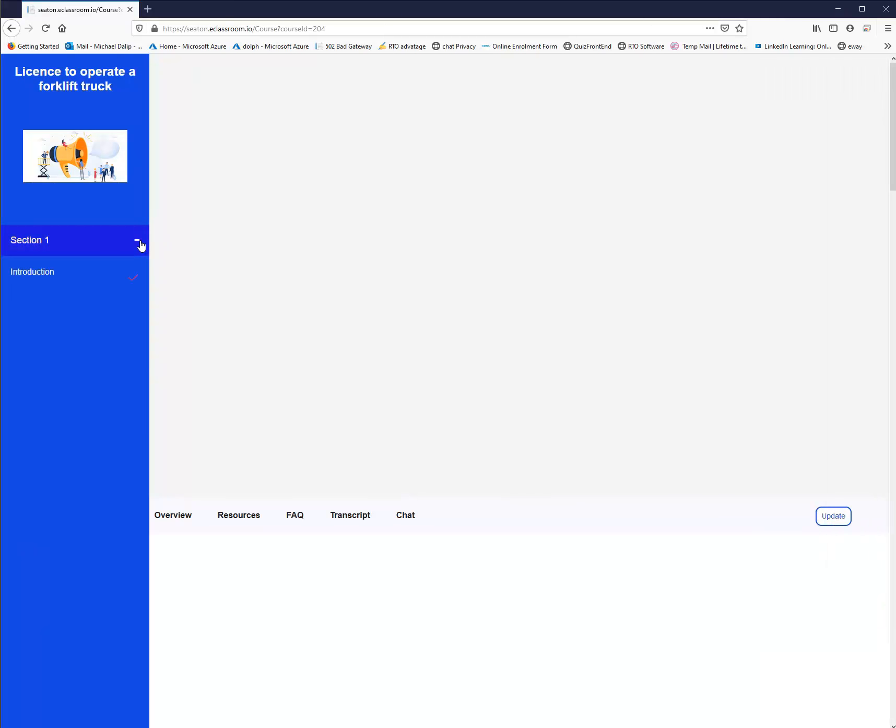
left_click(49, 275)
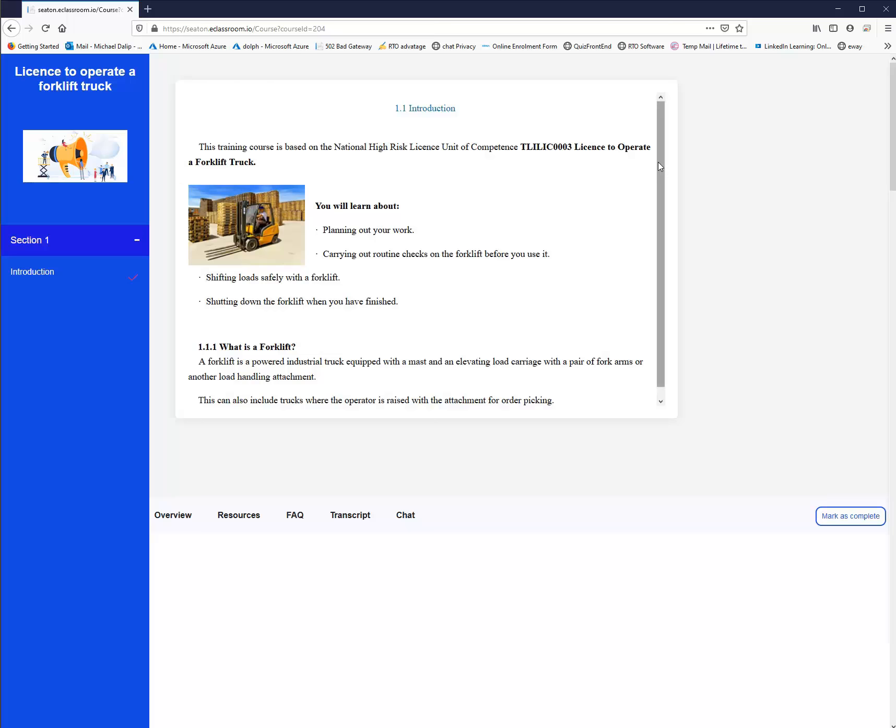
scroll(660, 172, "down", 1)
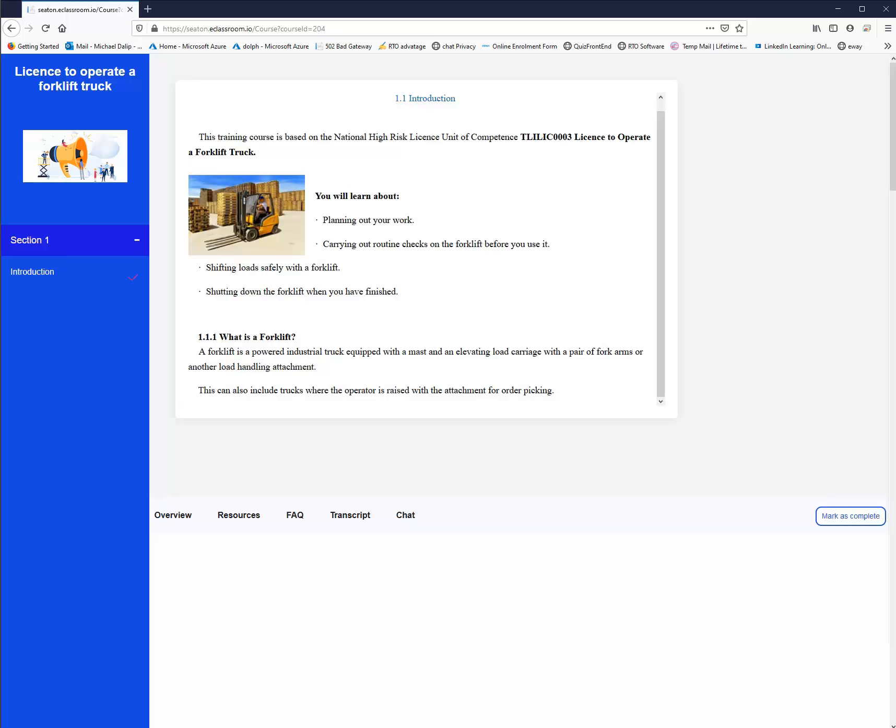
- Return to the Course Builder in Chrome, enter the overview text "Please read carefully ...." for the Introduction item and save it
key("alt+Tab")
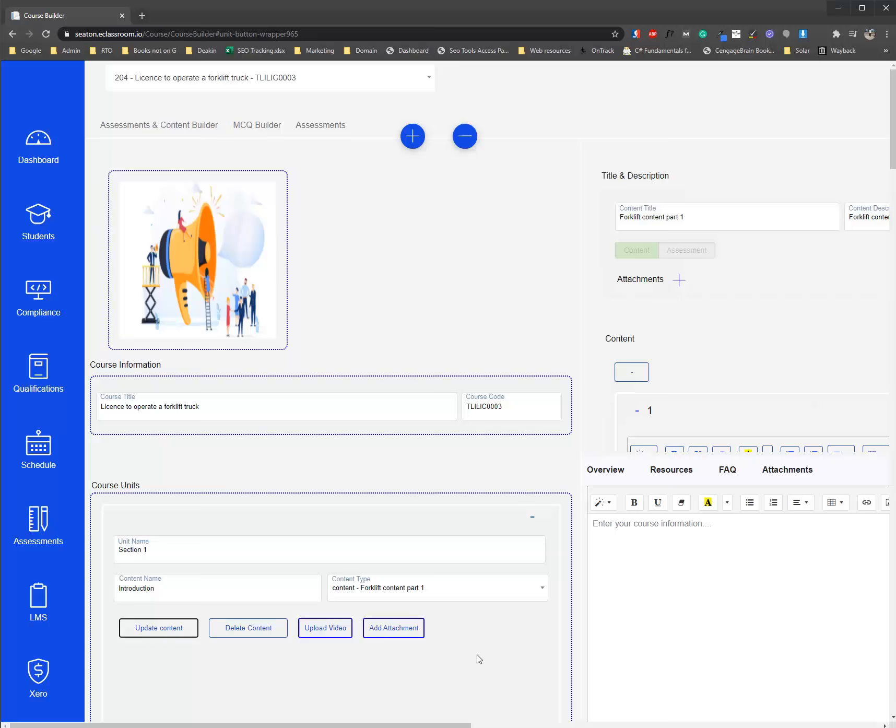
left_click(666, 536)
type("Pe")
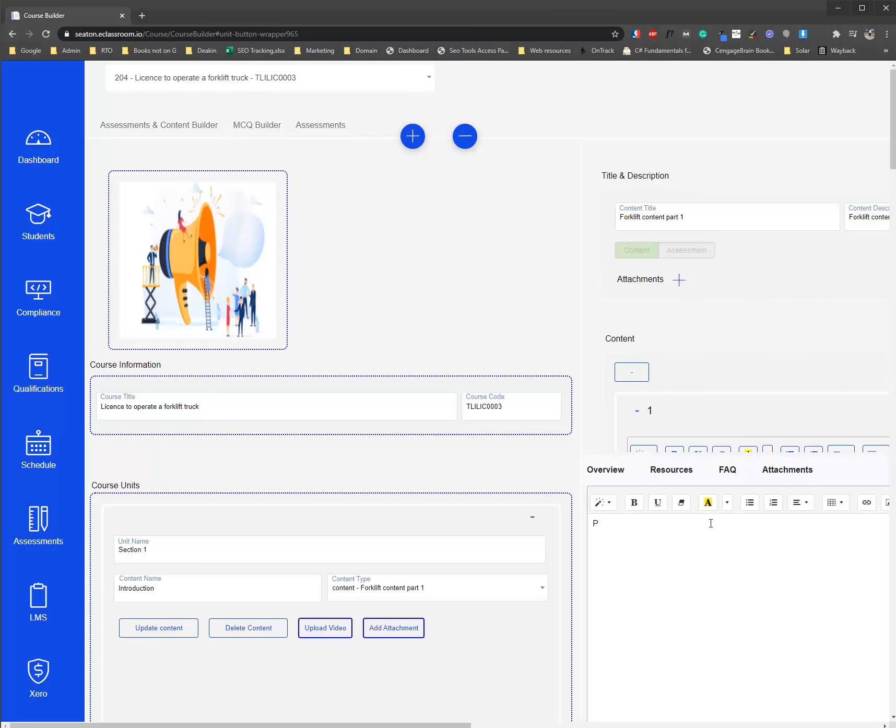
type("ease read carefully ...")
left_click(172, 631)
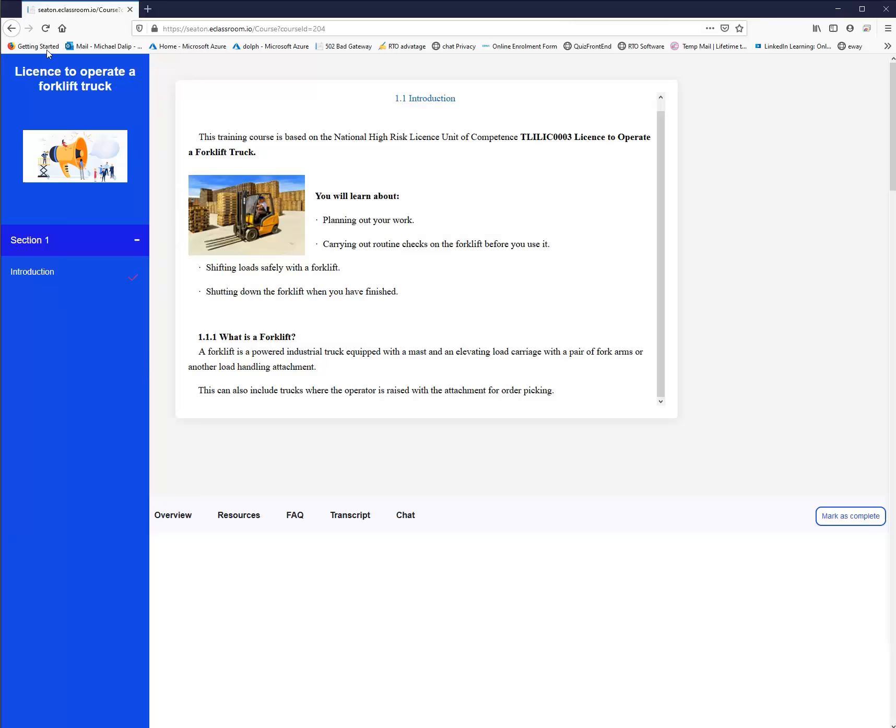
- Reload the course in the Firefox student portal and check the overview text below the Introduction content
left_click(51, 33)
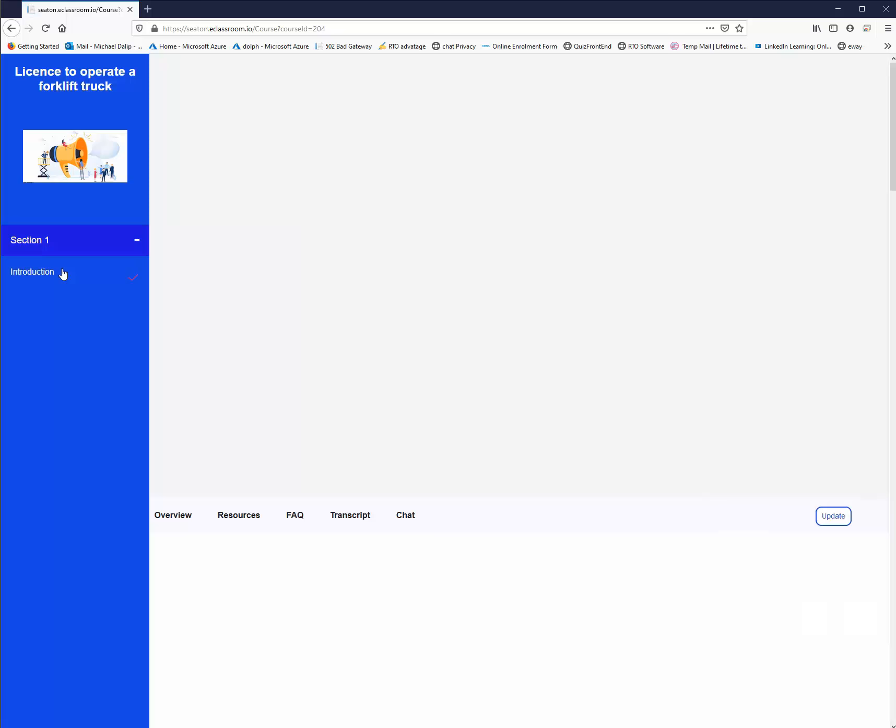
left_click(63, 272)
left_click_drag(257, 545, 159, 548)
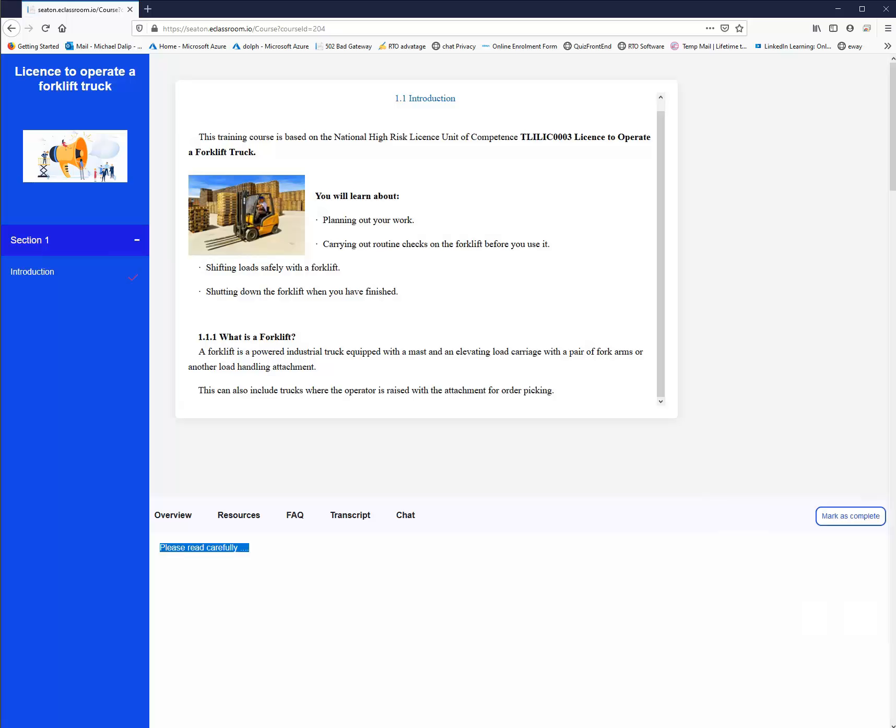
- Switch back to Chrome and create a new item of type Assessment in the Assessments & Content Builder
key("alt+Tab")
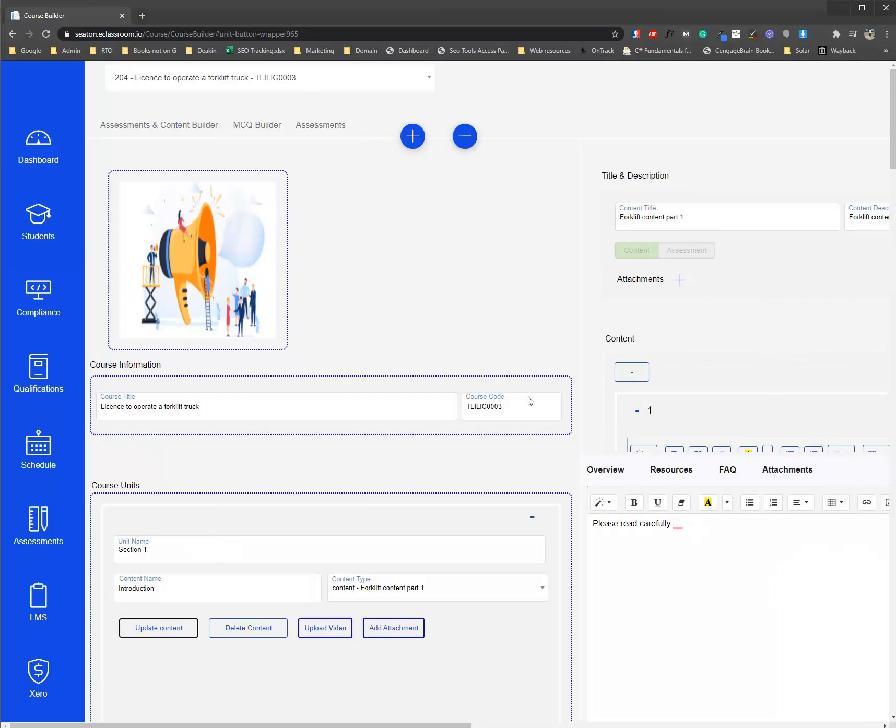
left_click(199, 140)
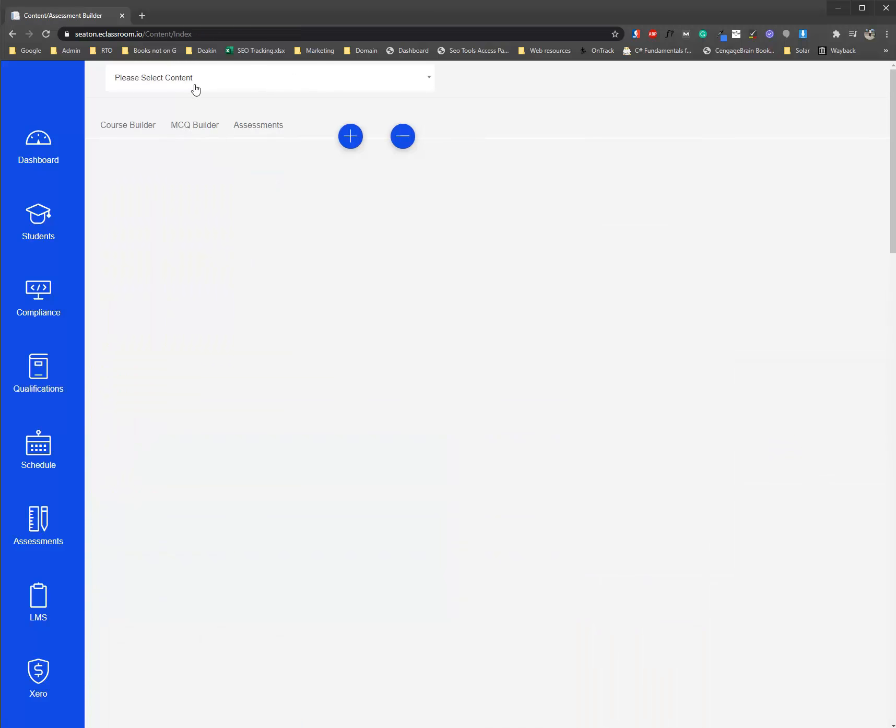
left_click(195, 86)
left_click(481, 111)
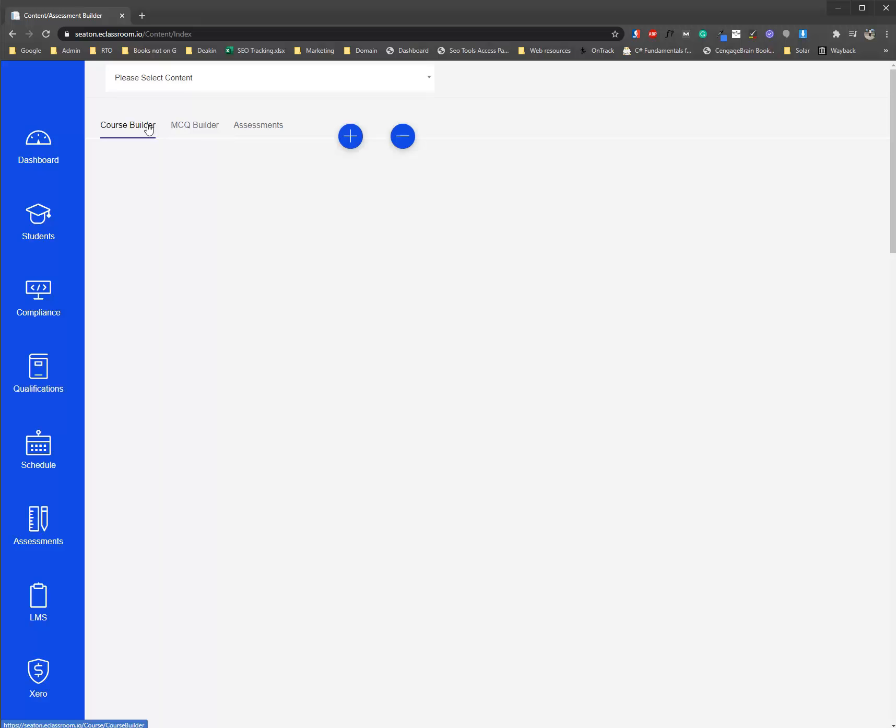
left_click(358, 138)
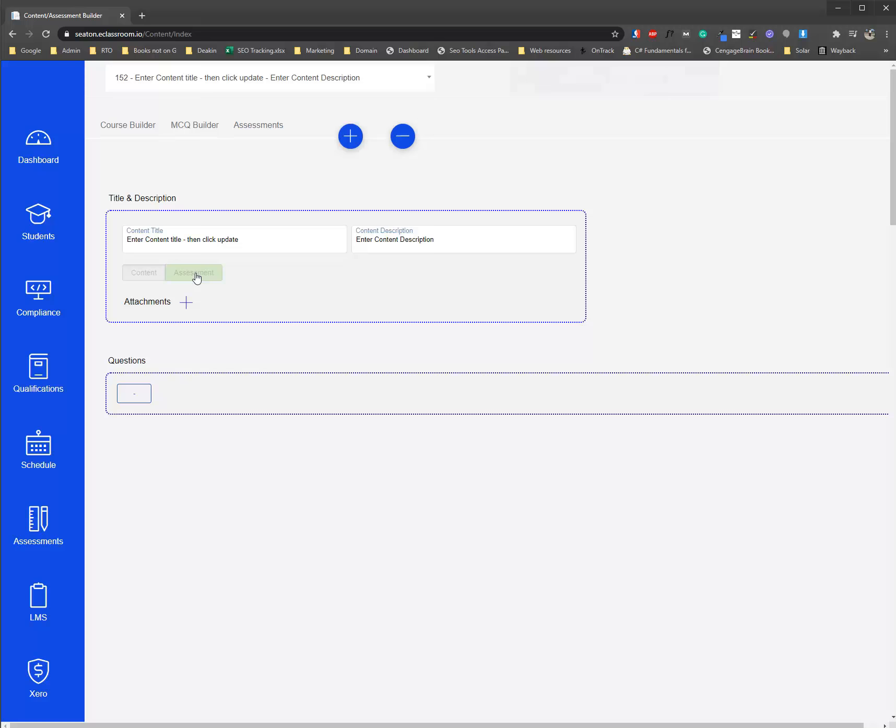
- Set both the title and description of the new assessment to "assessment example" and save them
left_click_drag(258, 240, 124, 243)
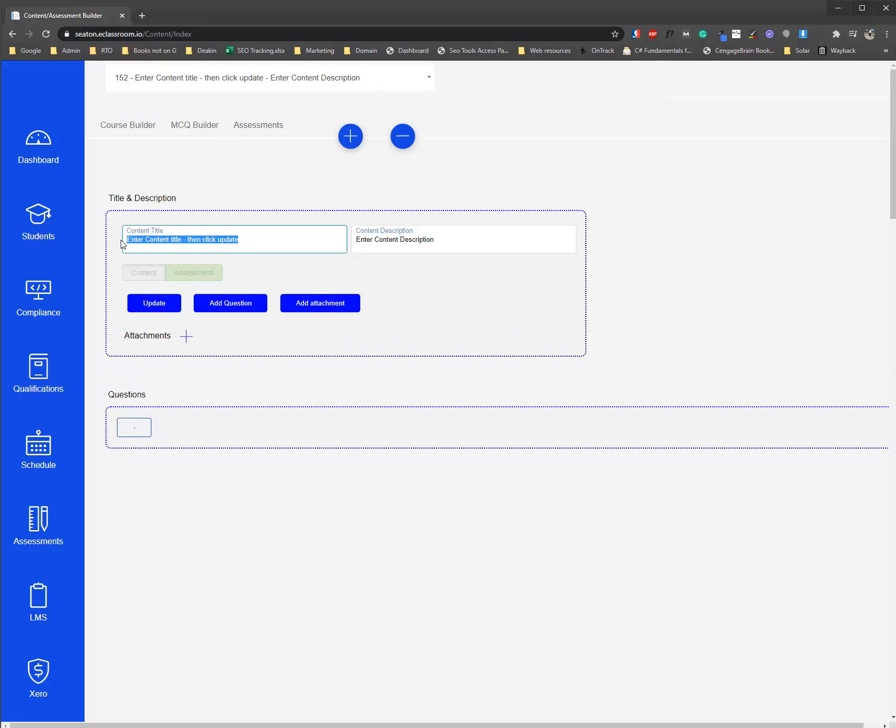
type("assessment example")
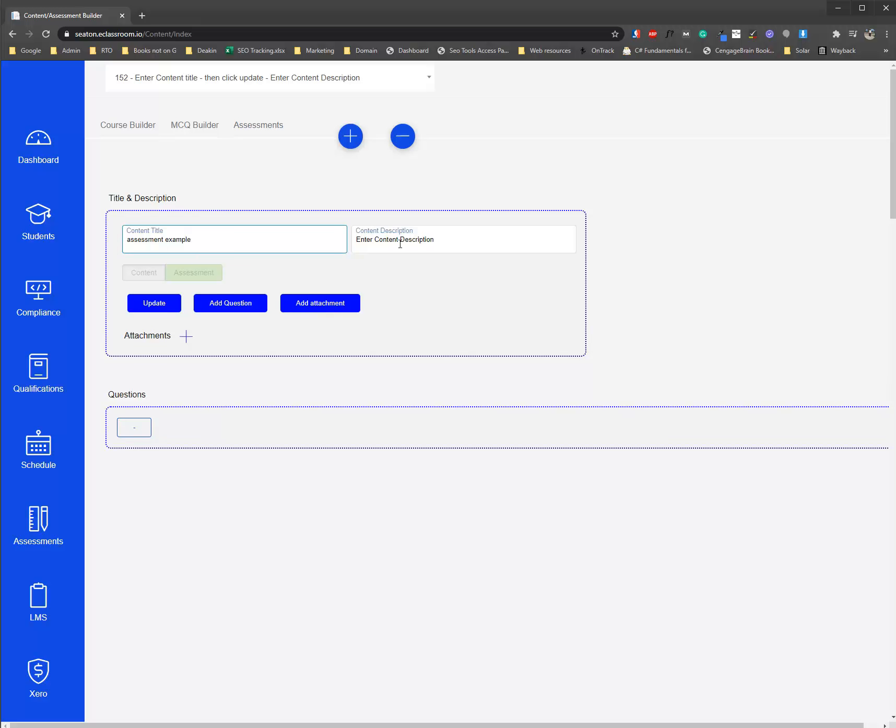
left_click_drag(225, 247, 77, 242)
key("ctrl+c")
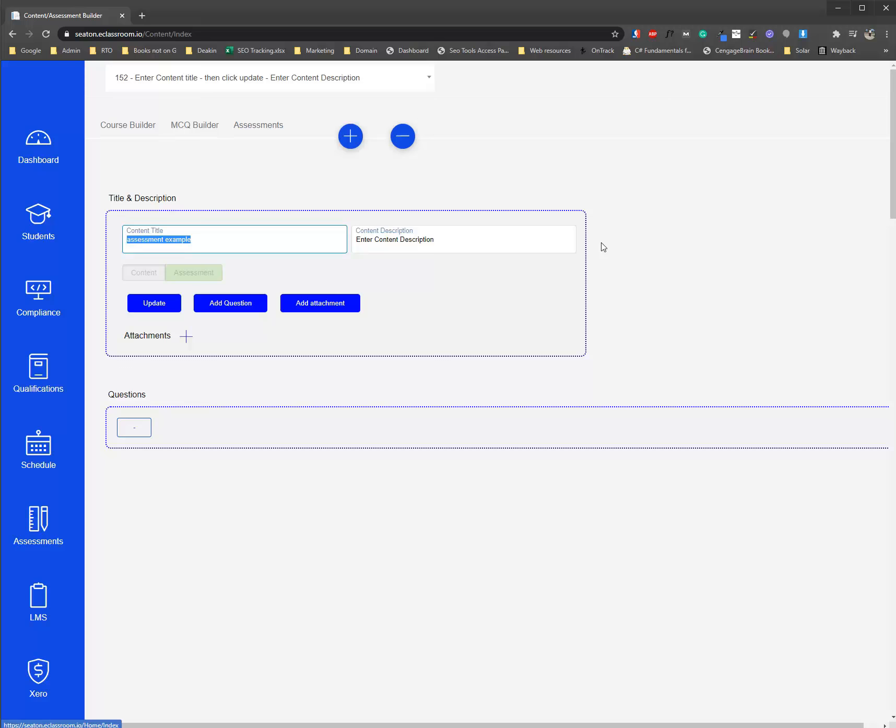
key("Tab")
key("ctrl+v")
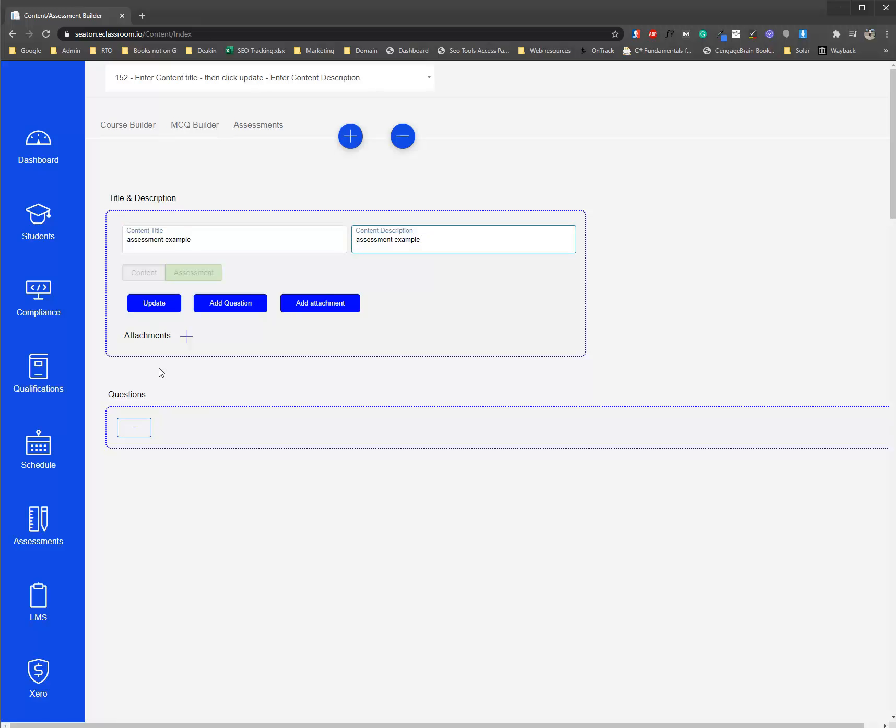
left_click(155, 308)
- Add a question reading "first question" to the assessment, save it and collapse the question list
left_click(240, 312)
left_click(219, 540)
type("first question")
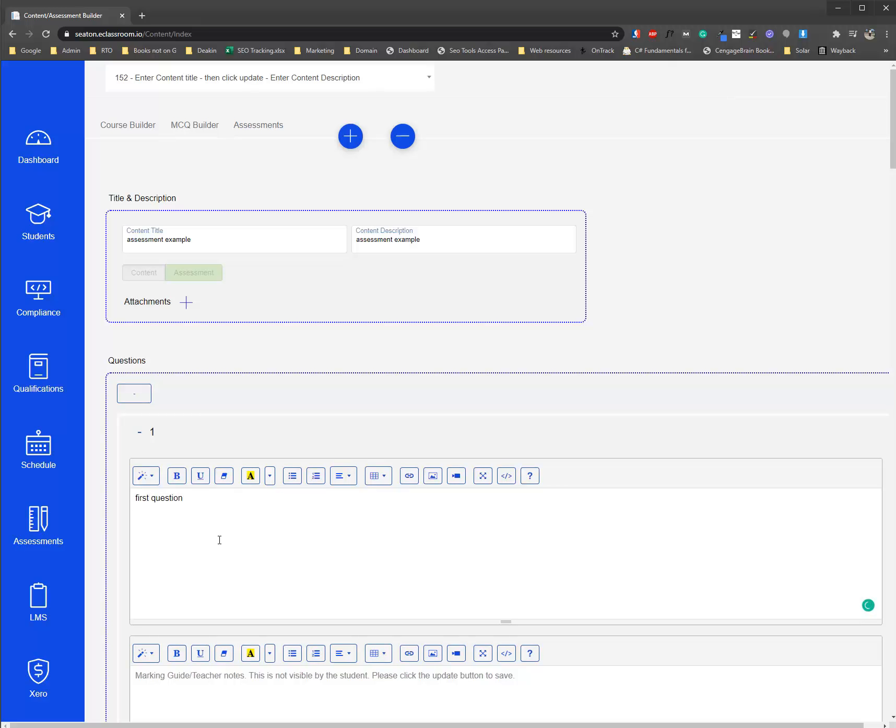
scroll(274, 482, "down", 4)
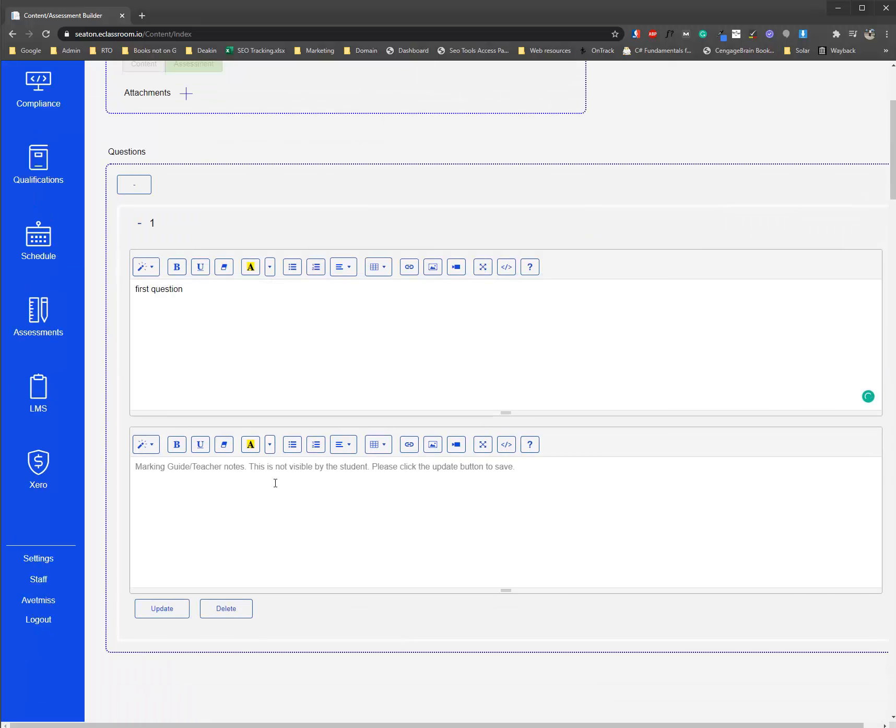
left_click(149, 615)
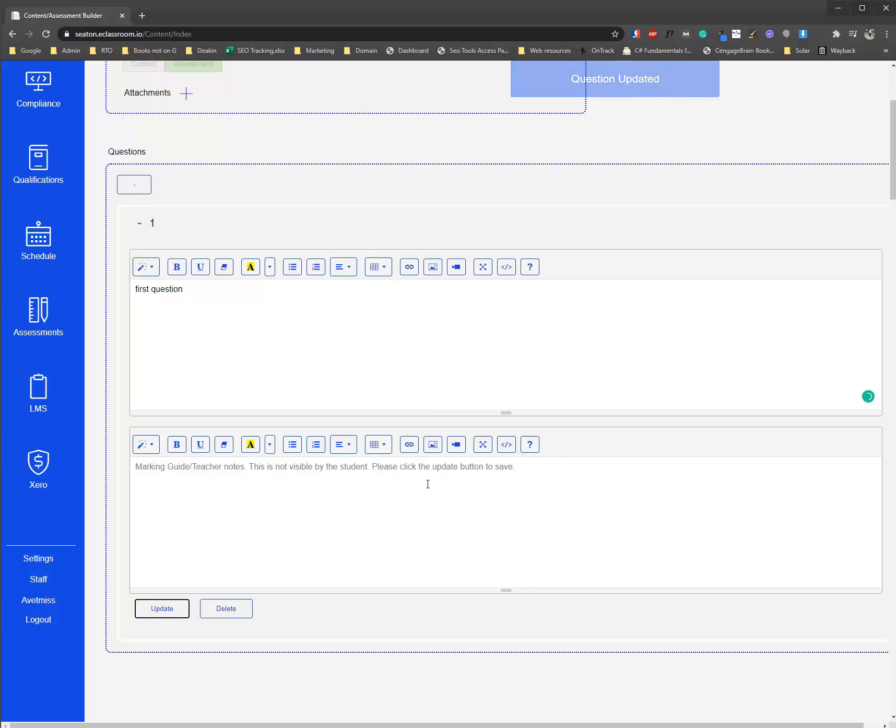
scroll(320, 431, "up", 4)
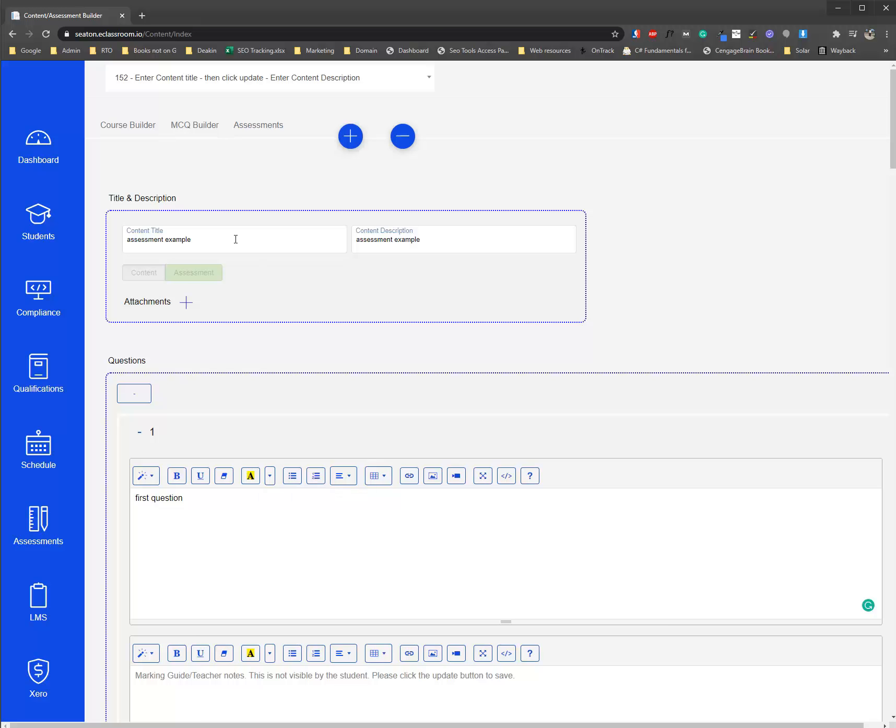
left_click(134, 394)
- Add a second question reading "new question" to the assessment, save it and collapse it
left_click(252, 245)
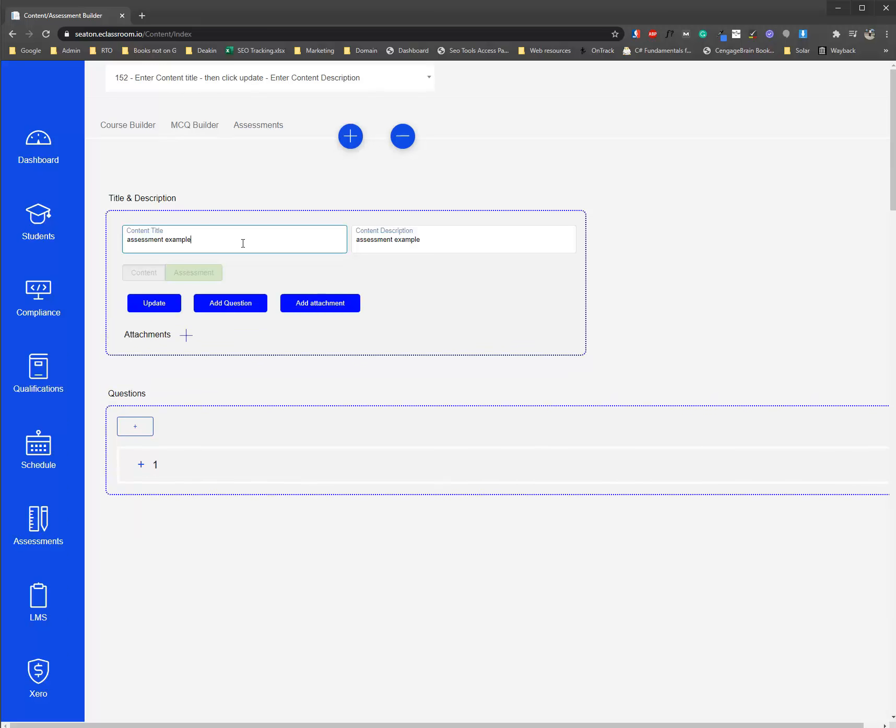
left_click(226, 310)
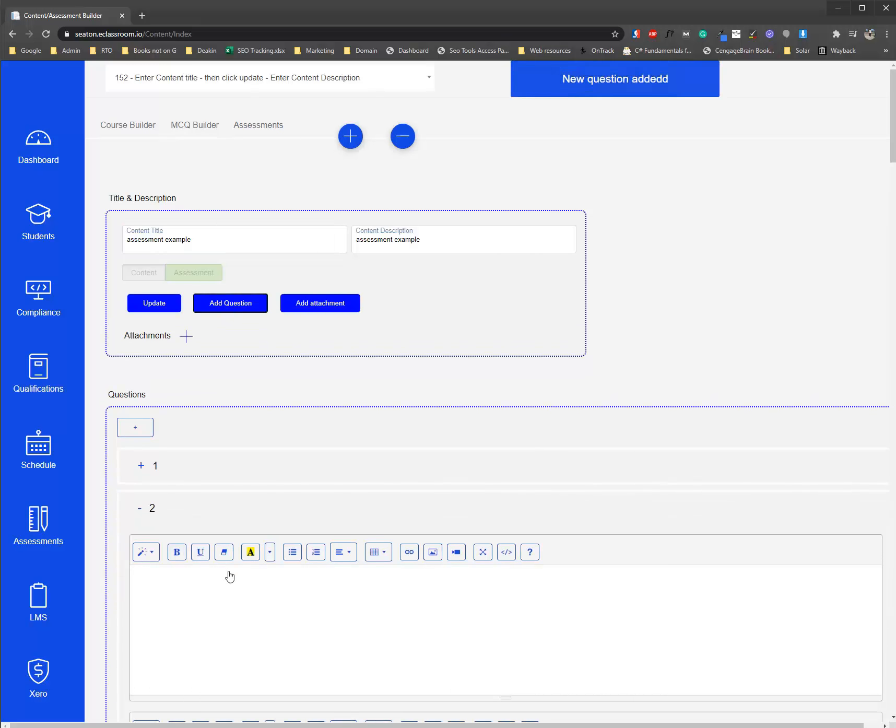
left_click(215, 593)
type("new question")
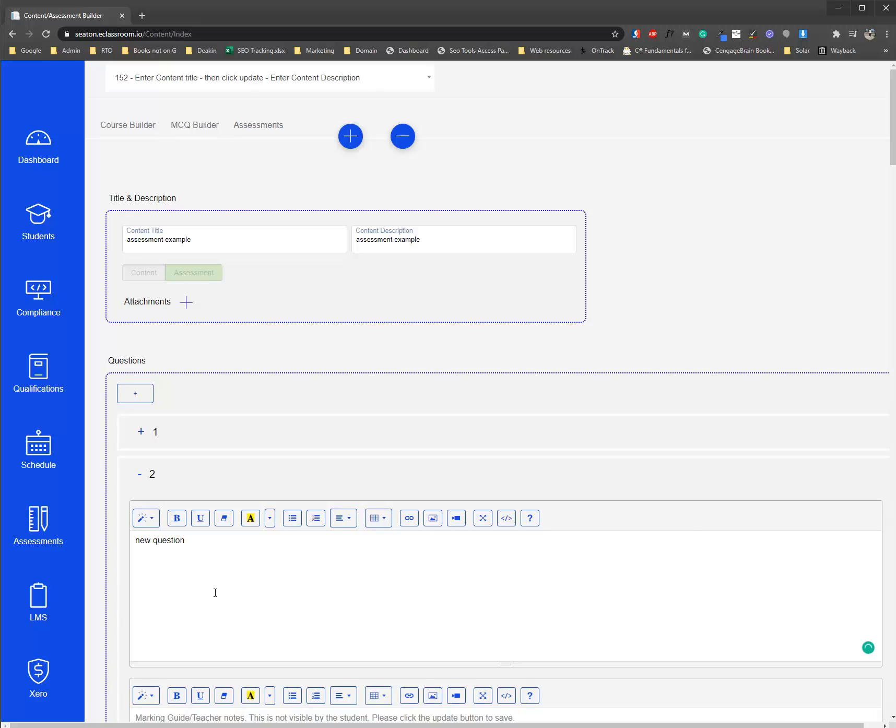
scroll(299, 573, "down", 5)
left_click(157, 583)
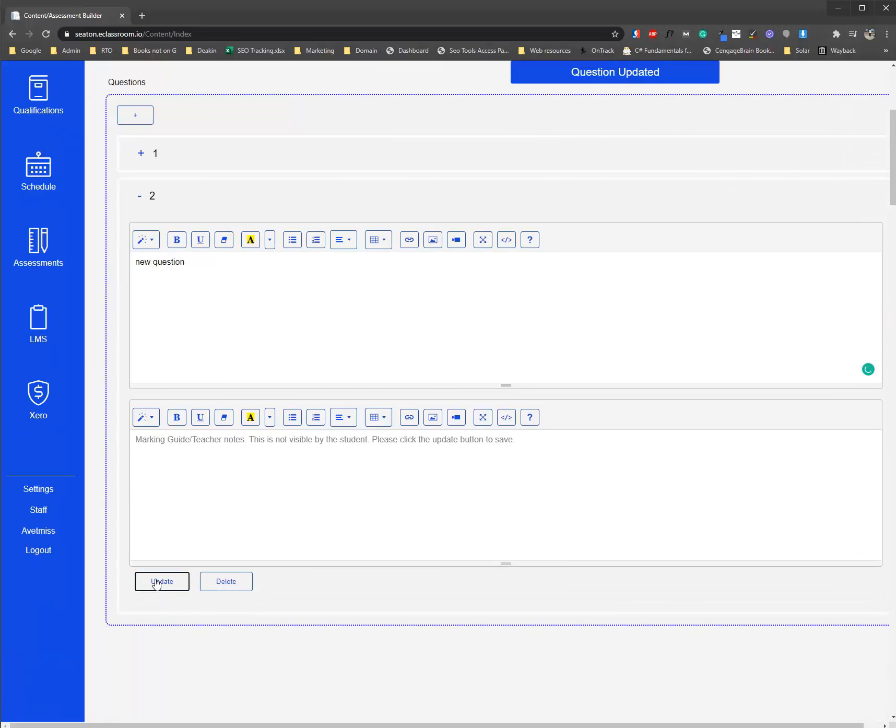
scroll(293, 548, "up", 5)
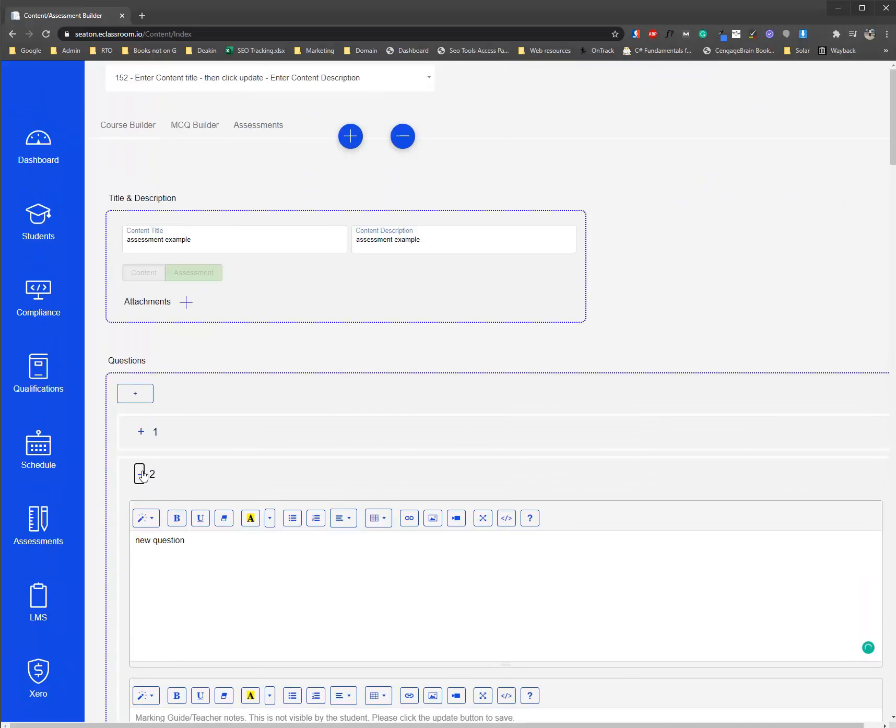
left_click(141, 473)
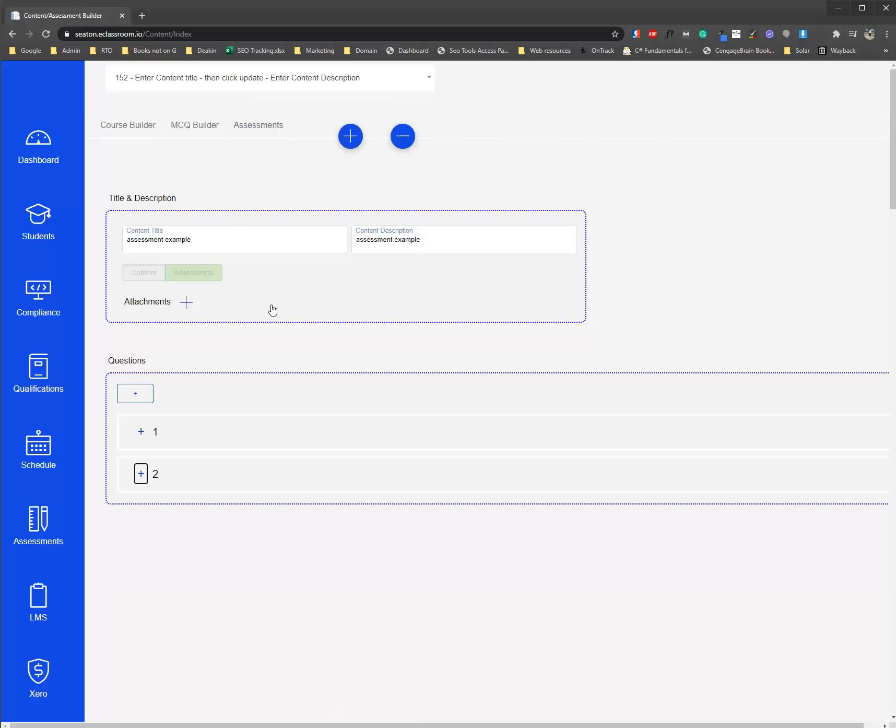
- Open the Course Builder, select the course "Licence to operate a forklift truck - TLILIC0003" and add a content item to Section 1
left_click(139, 136)
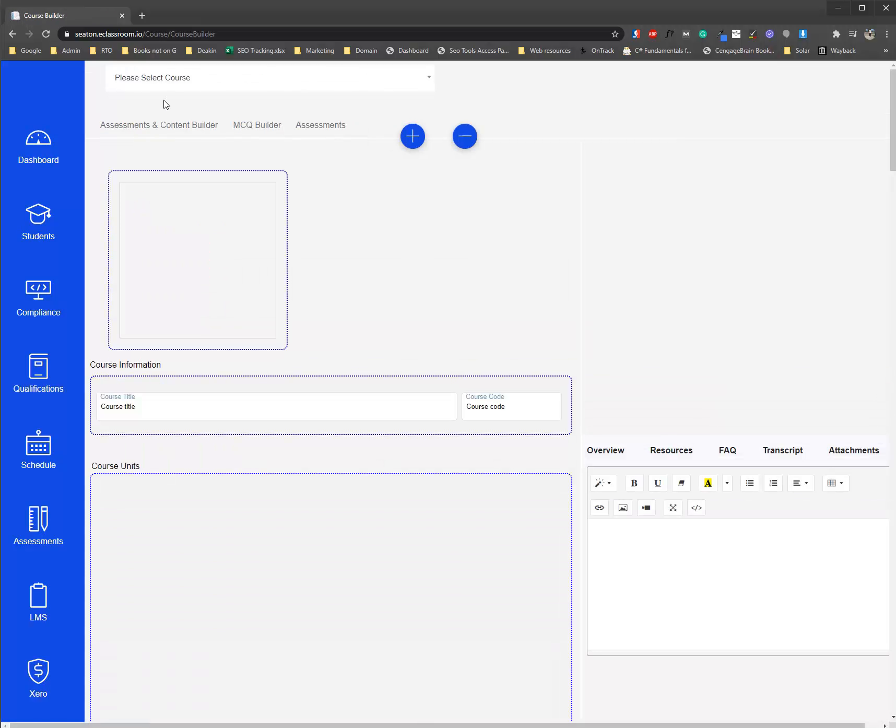
left_click(166, 88)
left_click(172, 144)
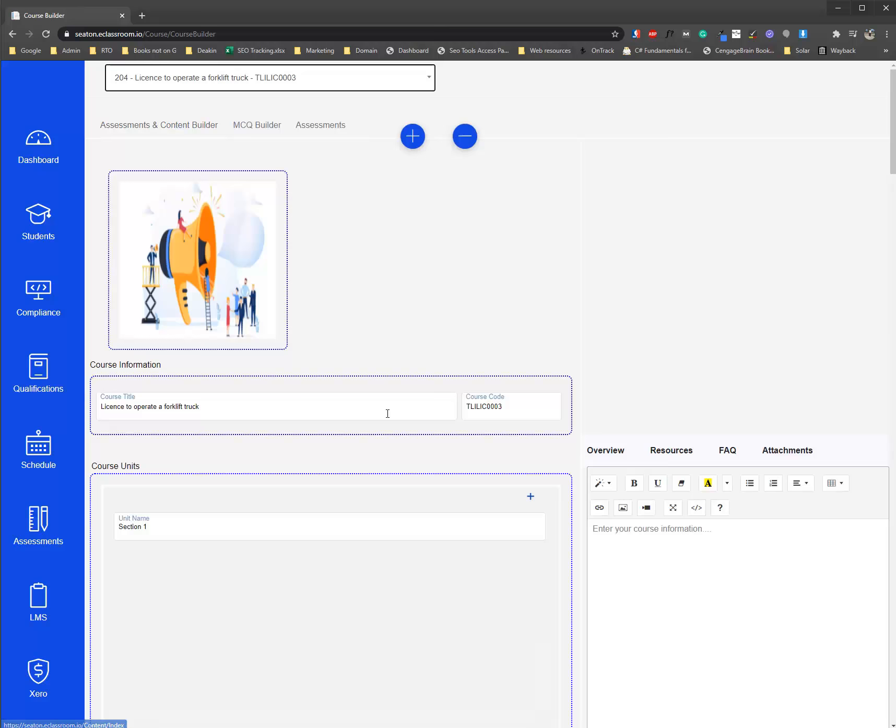
left_click(192, 522)
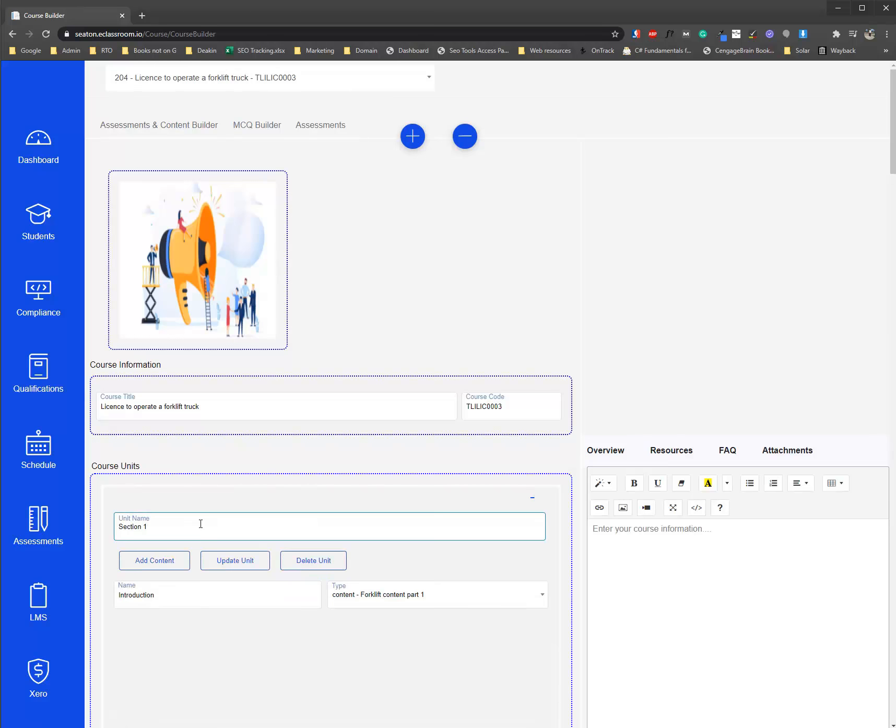
left_click(190, 599)
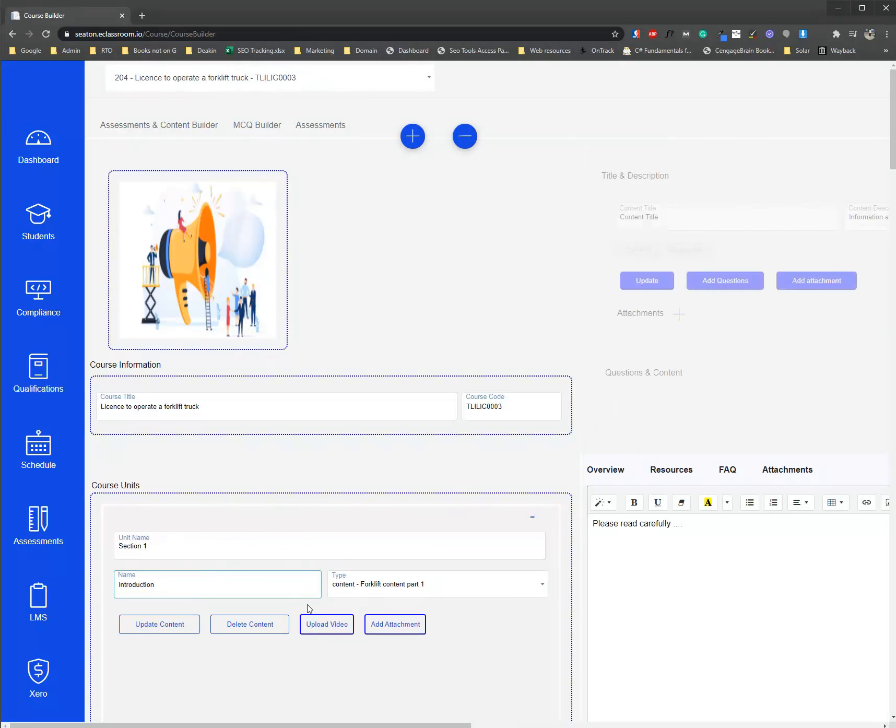
scroll(280, 555, "down", 1)
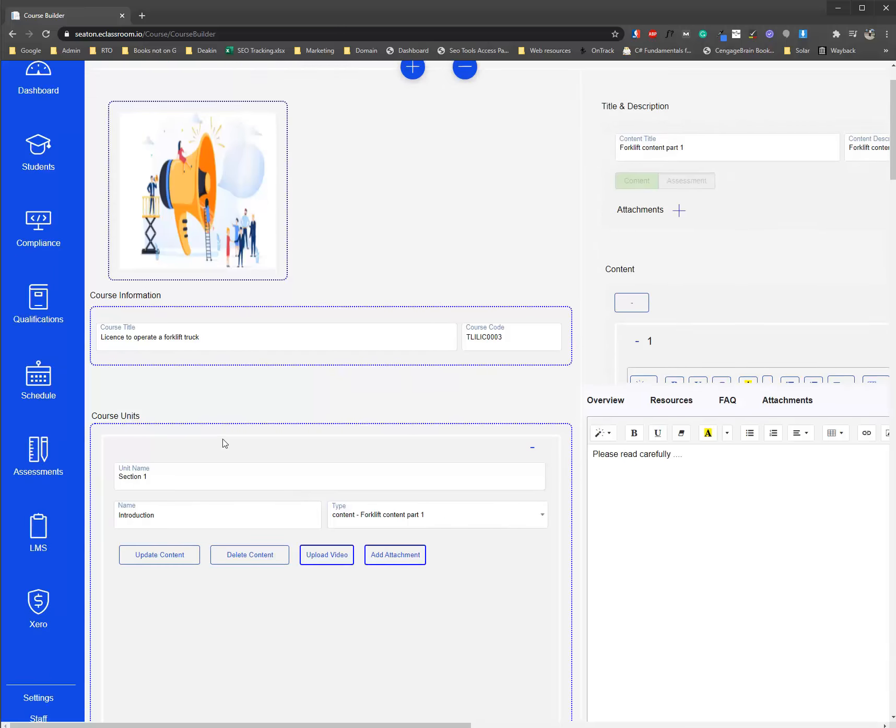
left_click(215, 468)
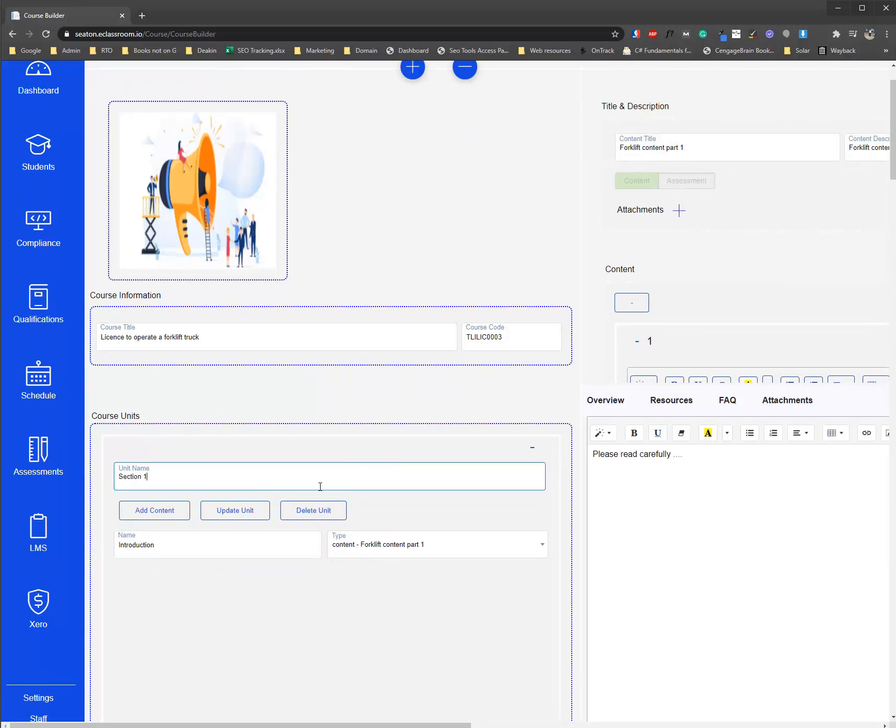
left_click(170, 516)
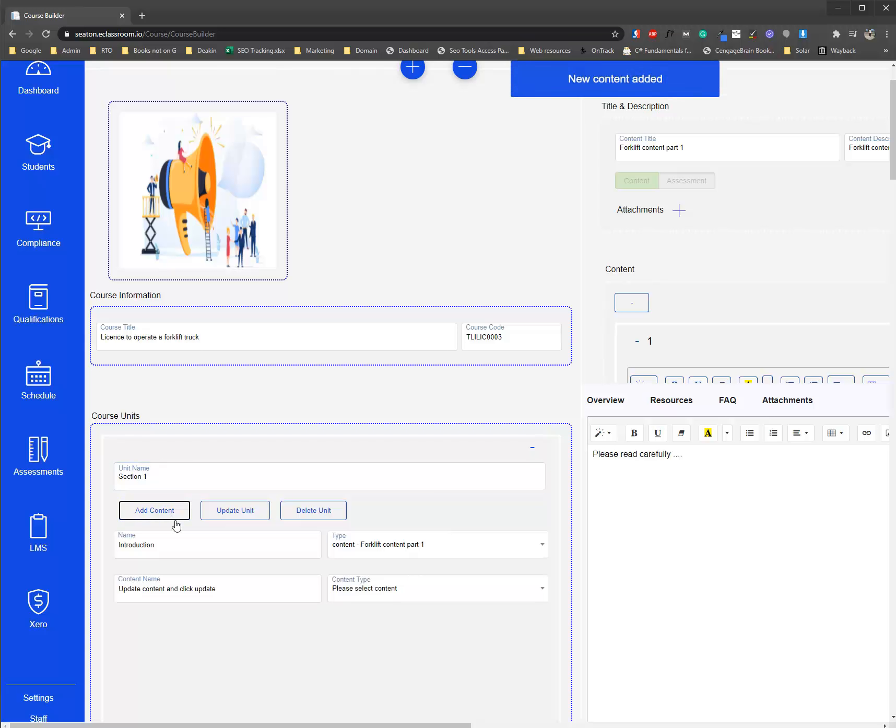
- Name the new Section 1 item "Assessment", assign "assessment - assessment example" as its content type and save it
left_click_drag(254, 593, 92, 594)
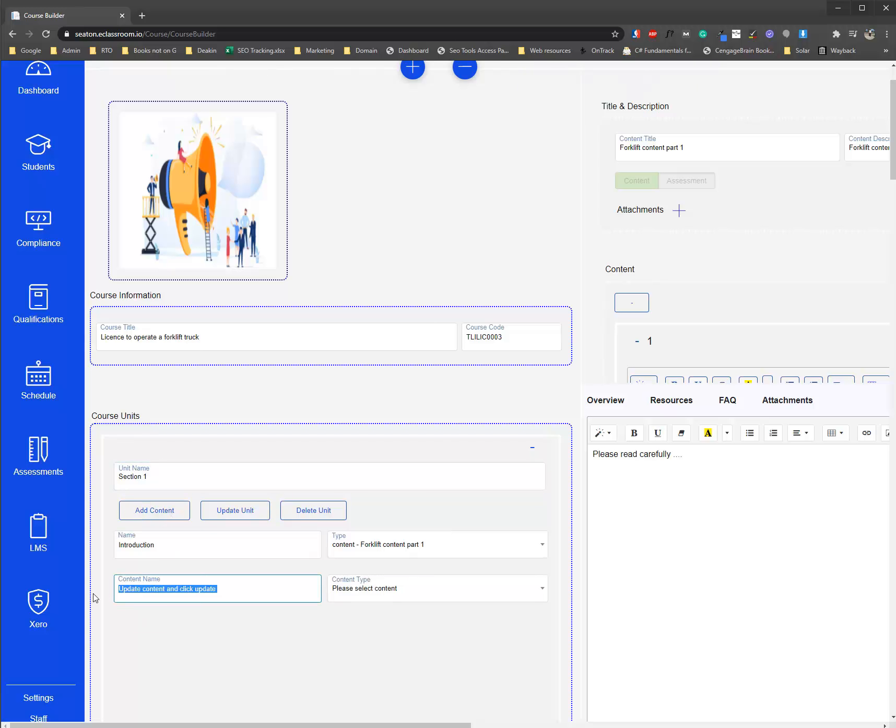
type("as")
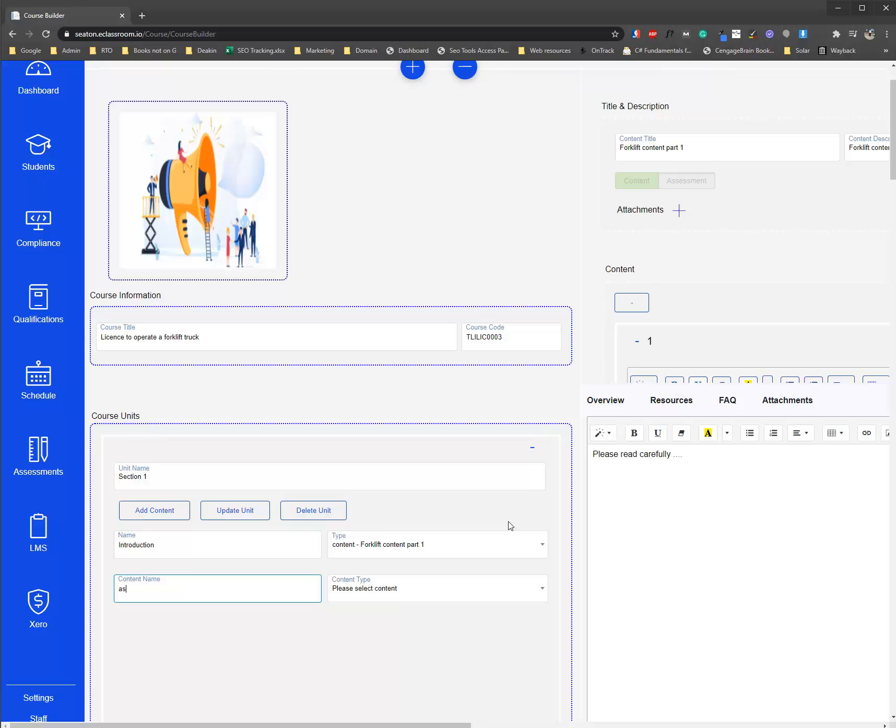
type("sessment")
key("Delete")
type("A")
left_click(438, 588)
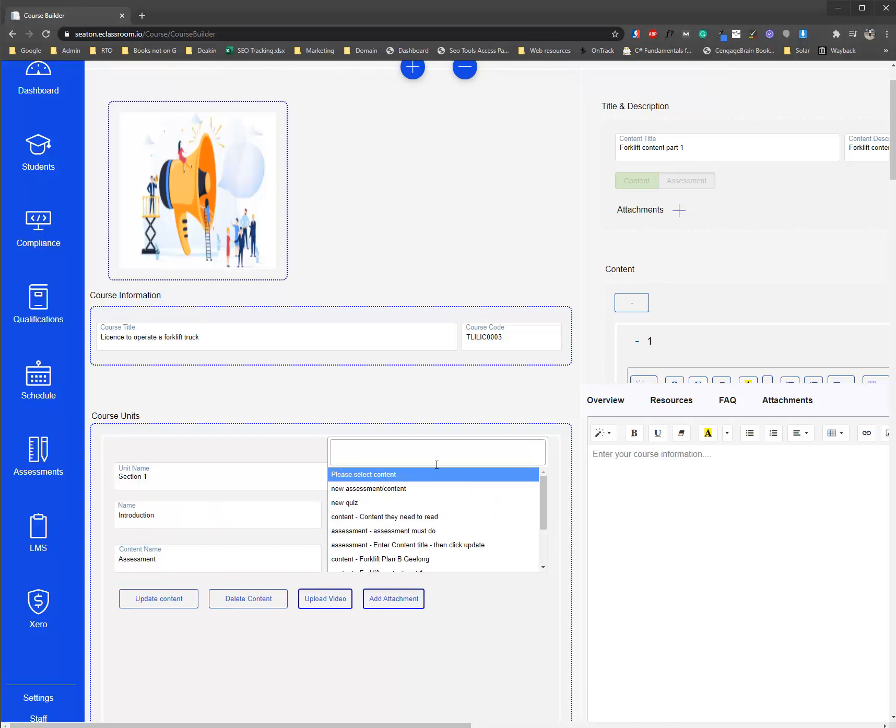
type("assess")
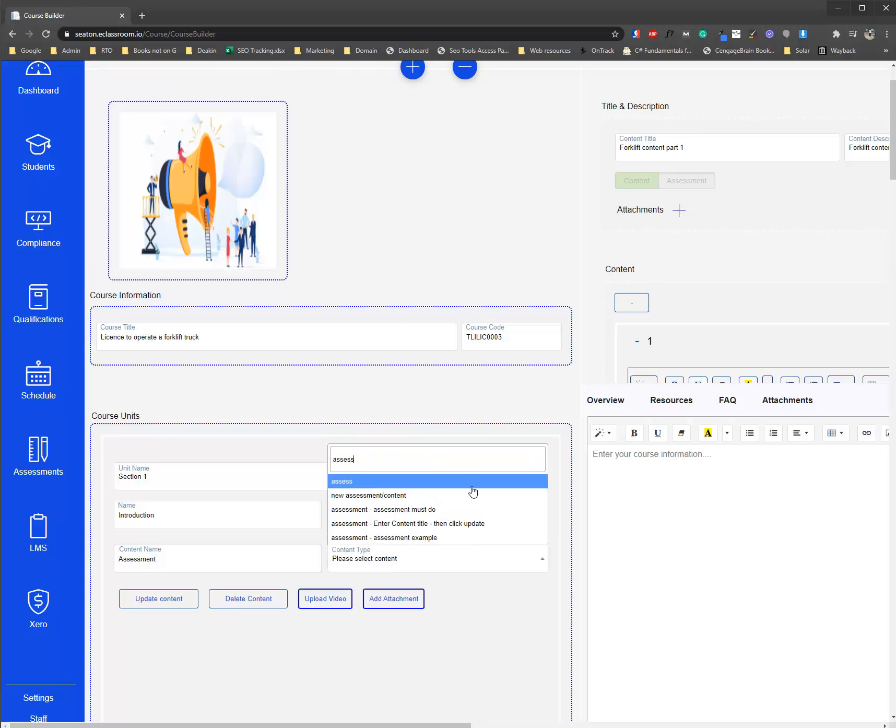
left_click(433, 538)
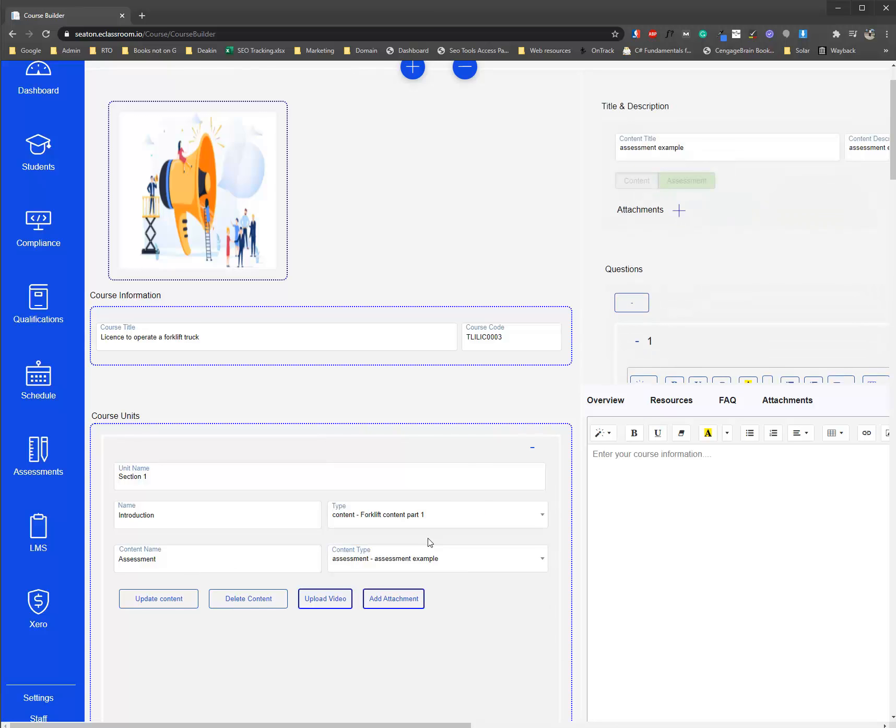
left_click(176, 598)
- Enter the overview text "you must completed this assessment" for the Assessment item and save it
left_click(632, 458)
type("you must completed this ")
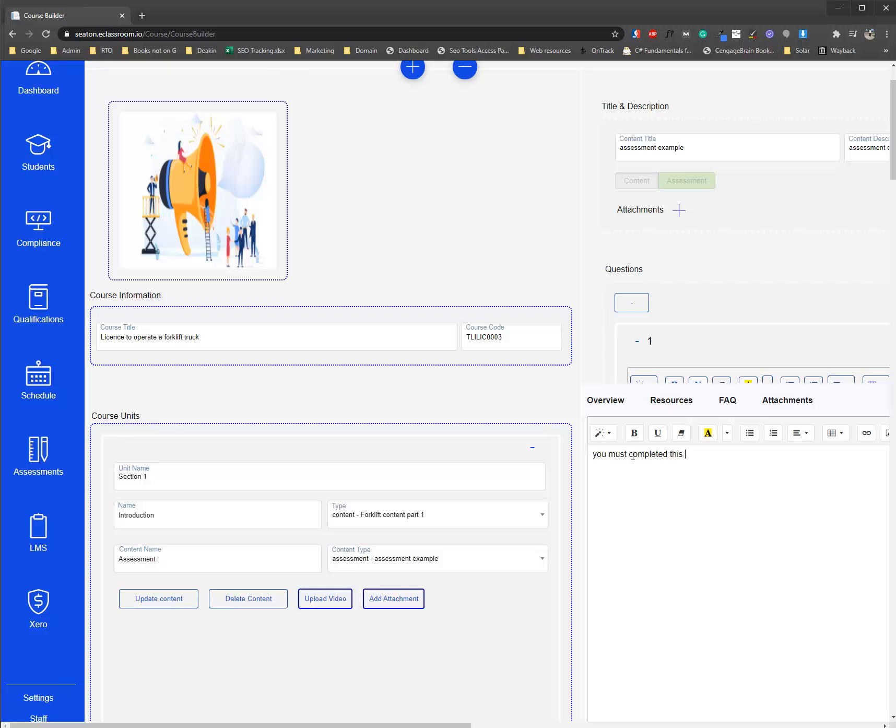
type("assessment")
left_click(186, 598)
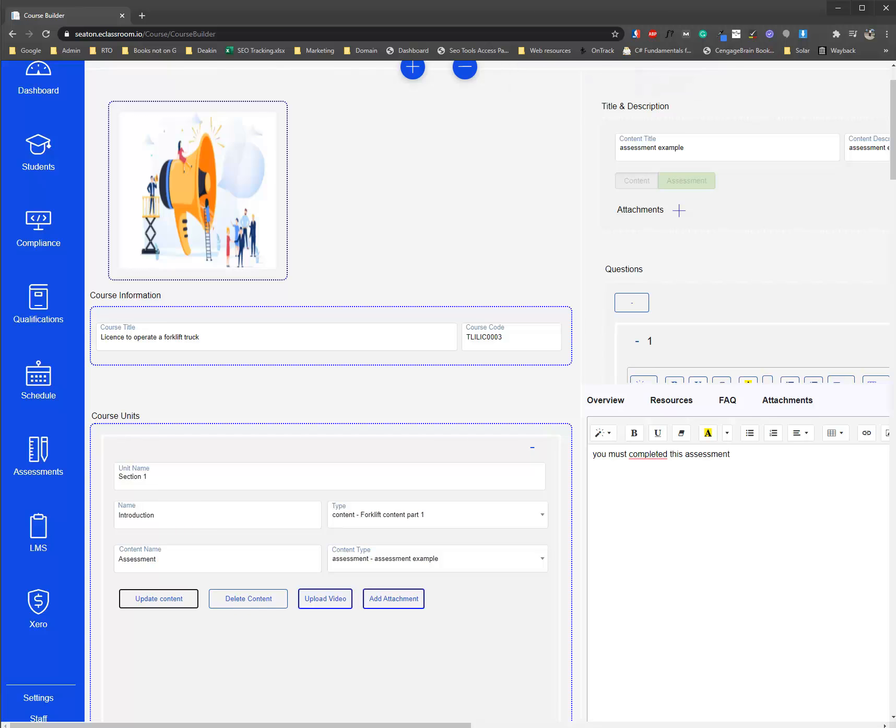
- Switch to the student portal in Firefox, reload the course, and view the Introduction content in Section 1
key("alt+Tab")
left_click(51, 29)
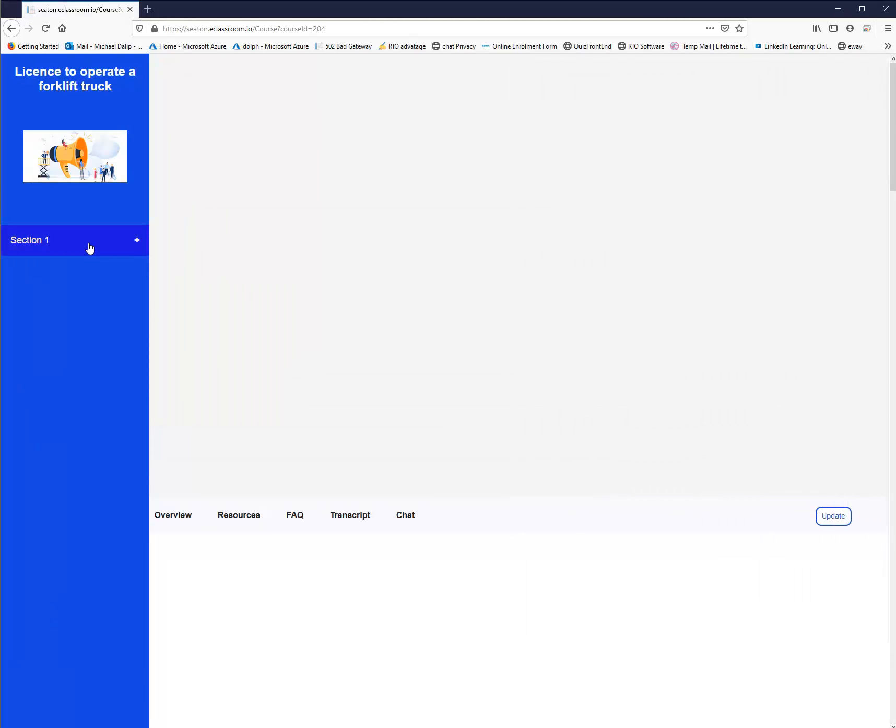
left_click(90, 247)
left_click(47, 274)
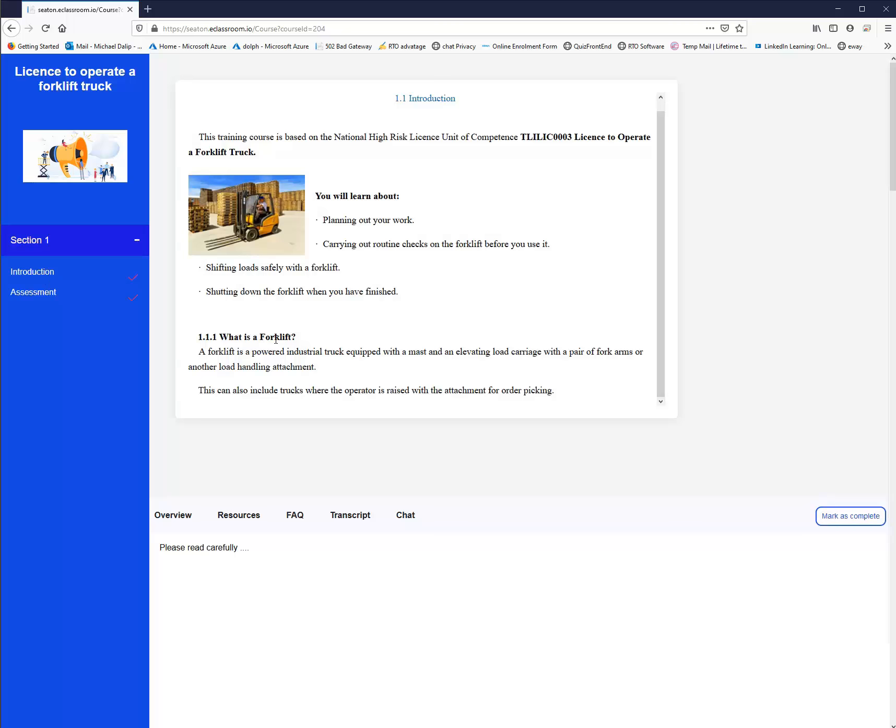
- Open the Assessment item in Section 1 and examine its questions, answer and upload areas, and submission options
left_click(39, 293)
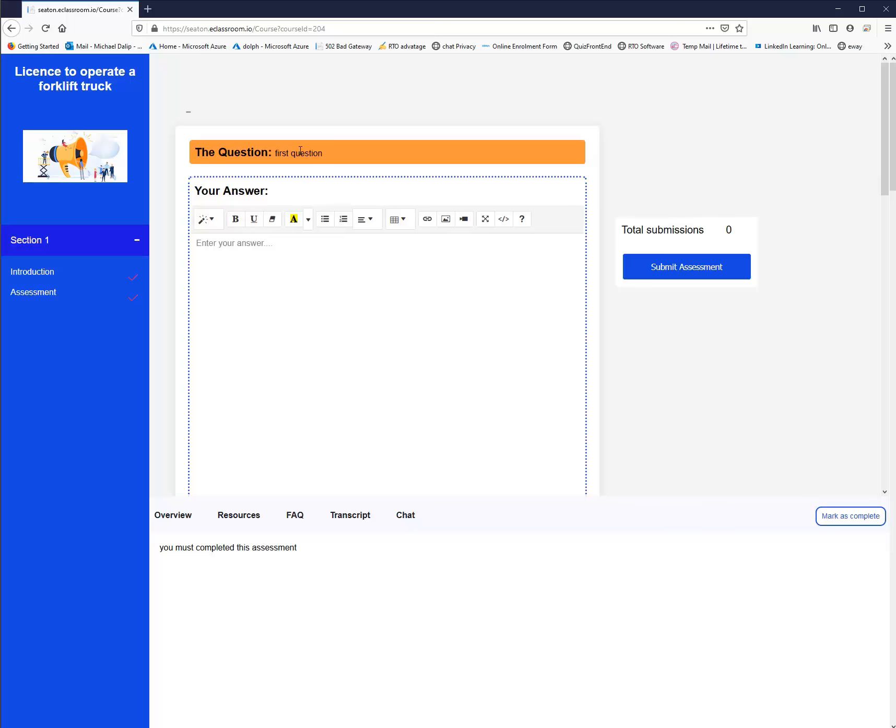
scroll(316, 240, "down", 7)
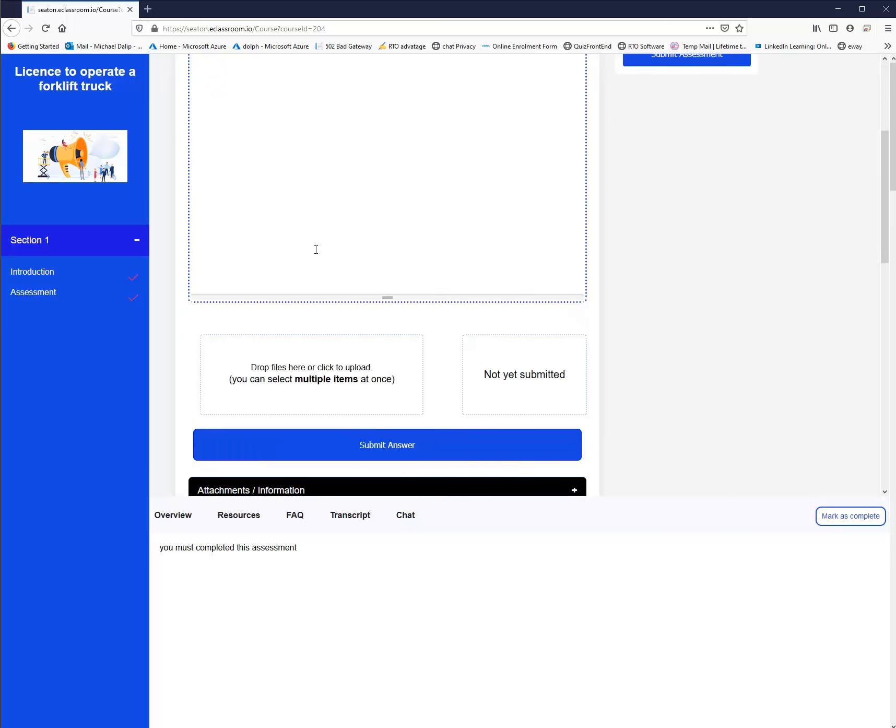
scroll(316, 256, "down", 2)
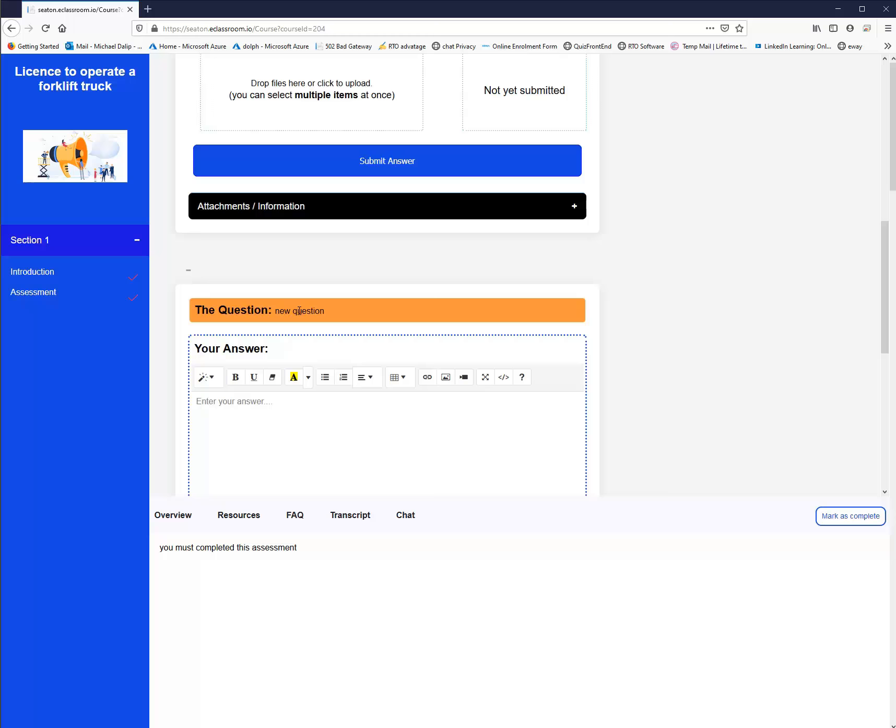
scroll(298, 314, "down", 3)
scroll(246, 286, "down", 1)
scroll(253, 235, "down", 4)
scroll(368, 278, "up", 12)
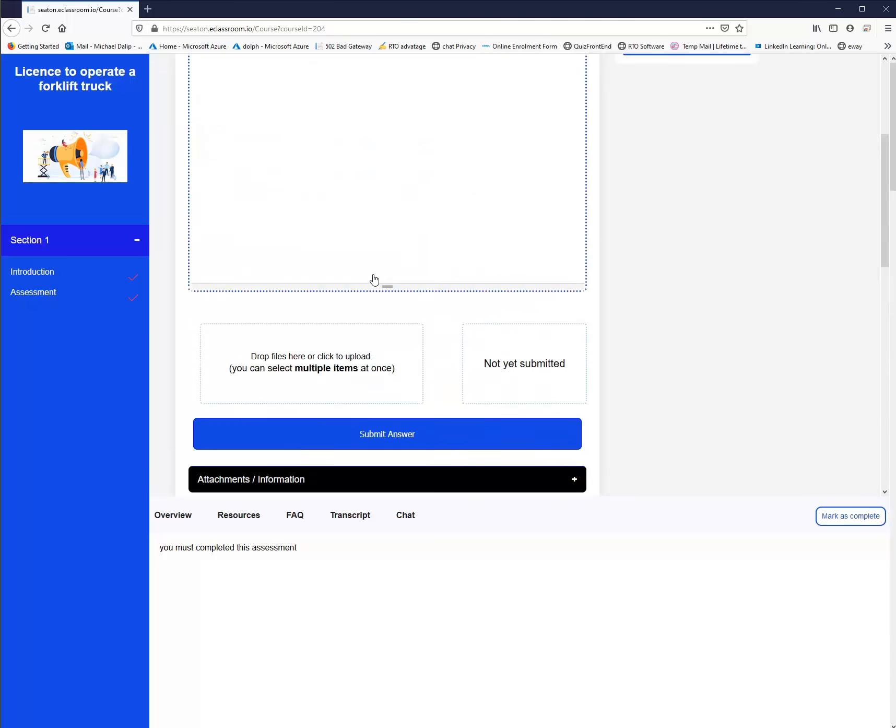
scroll(374, 280, "up", 4)
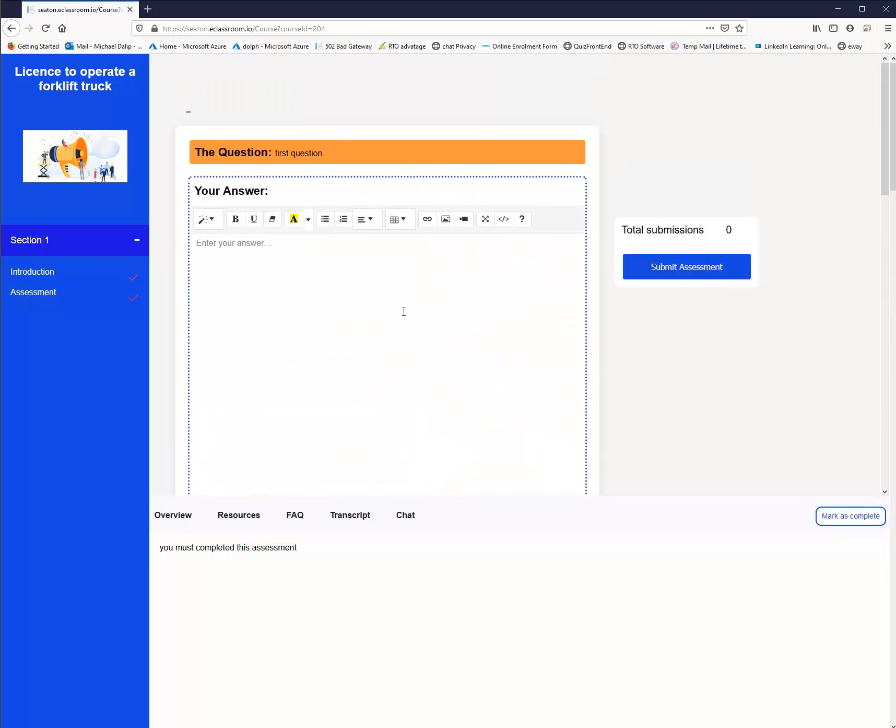